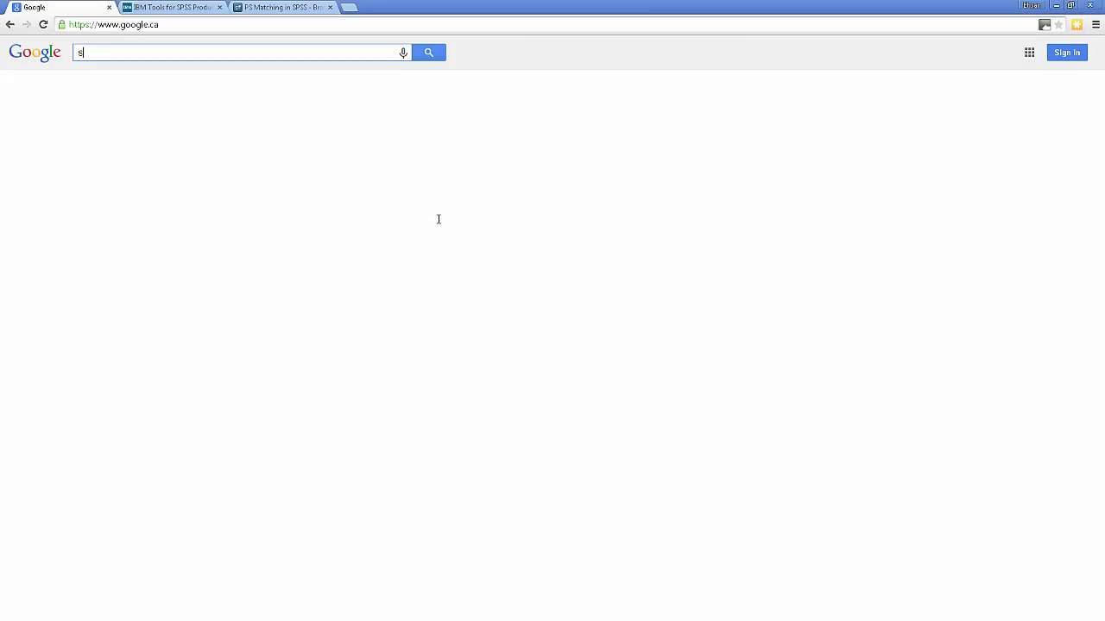
Step: Search Google for 'spss trial download' and open the SPSS Statistics Desktop 22.0 trial page
type("pss trial download")
key("Return")
left_click(270, 141)
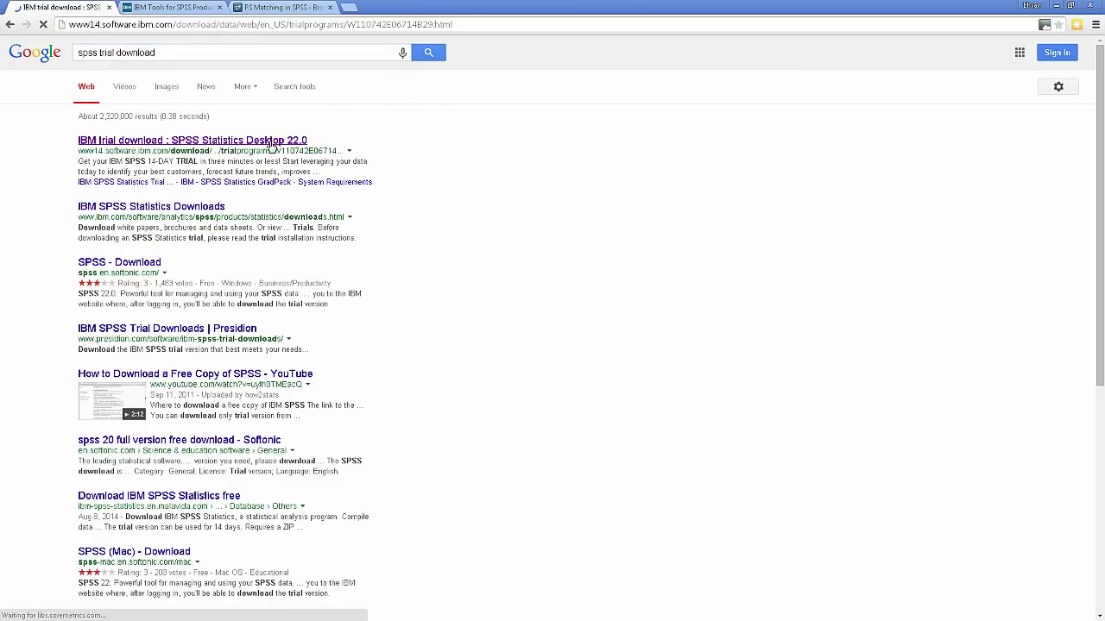
Step: Submit the trial form, confirm the 64-bit client download, and dismiss the Download Director retry prompt
scroll(220, 421, "down", 3)
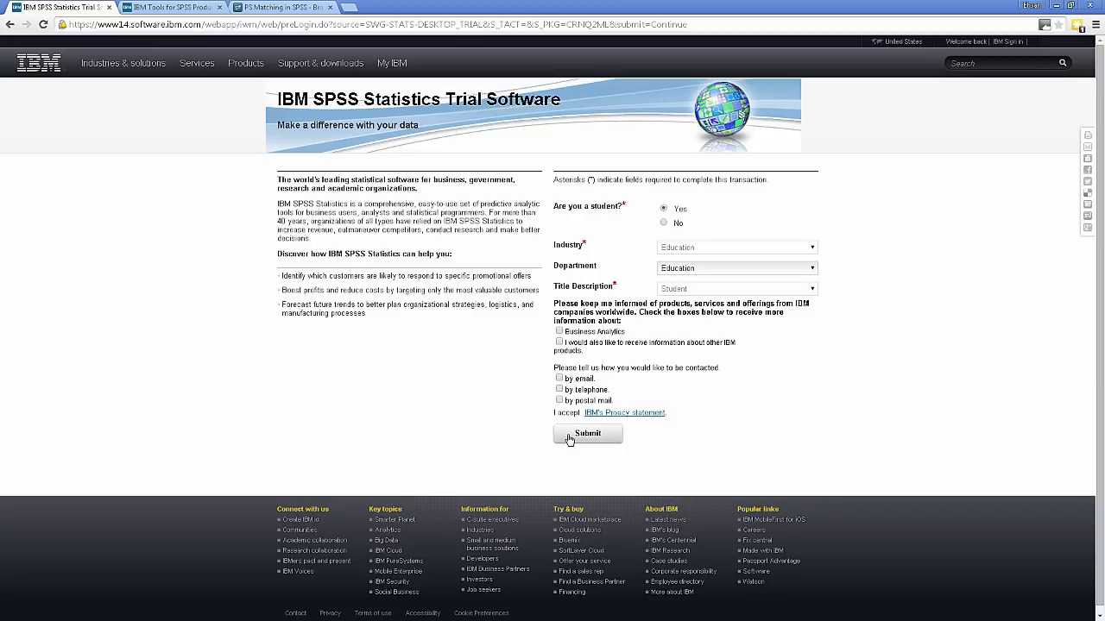
left_click(568, 440)
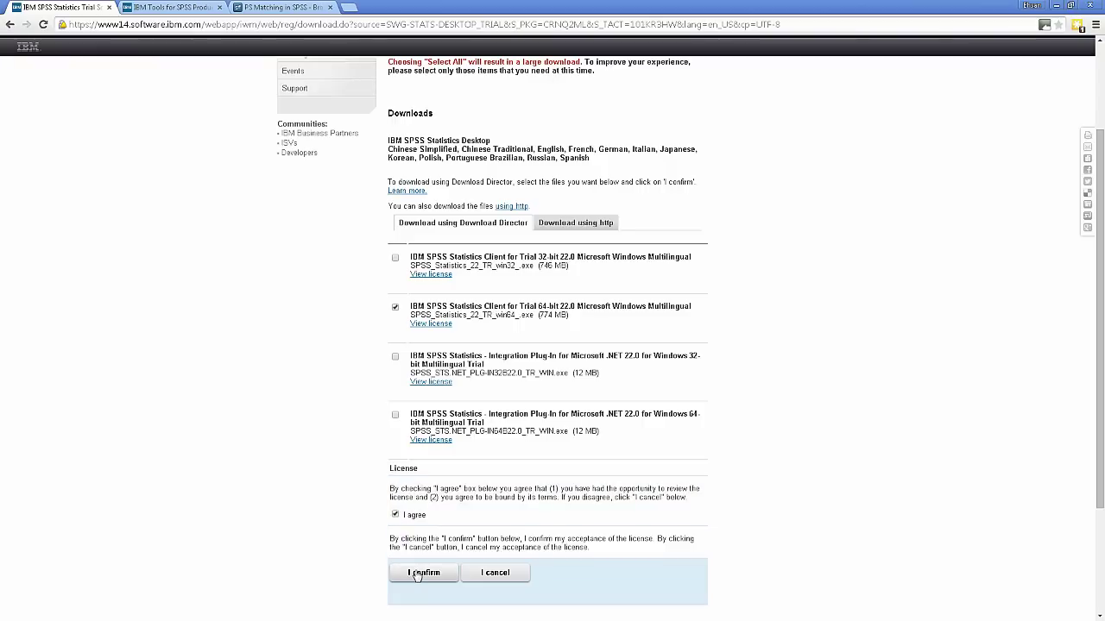
left_click(424, 572)
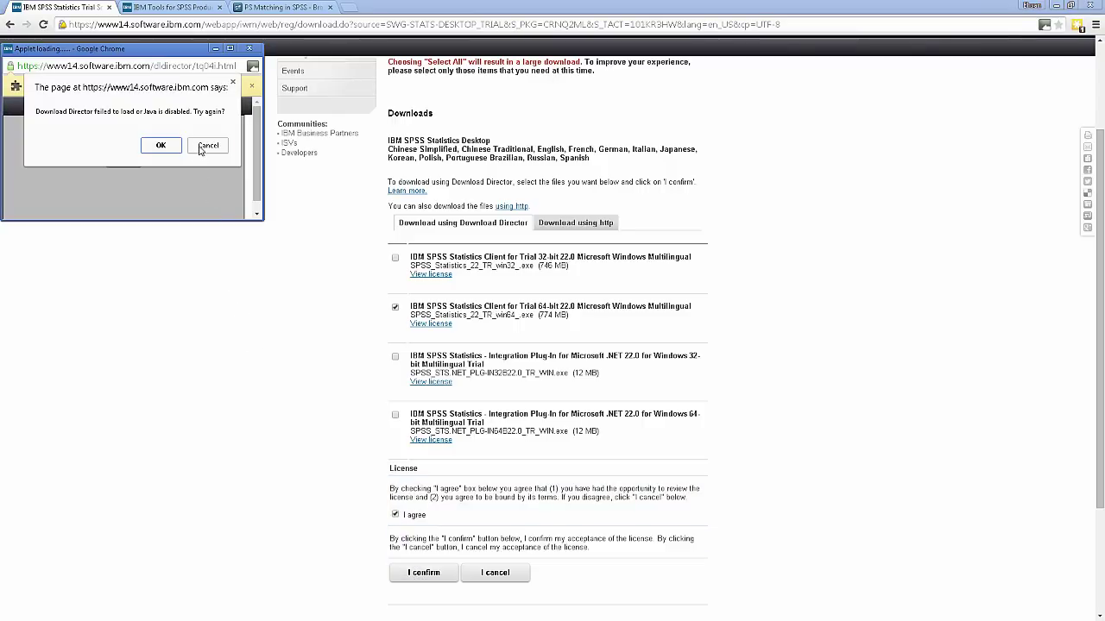
left_click(200, 148)
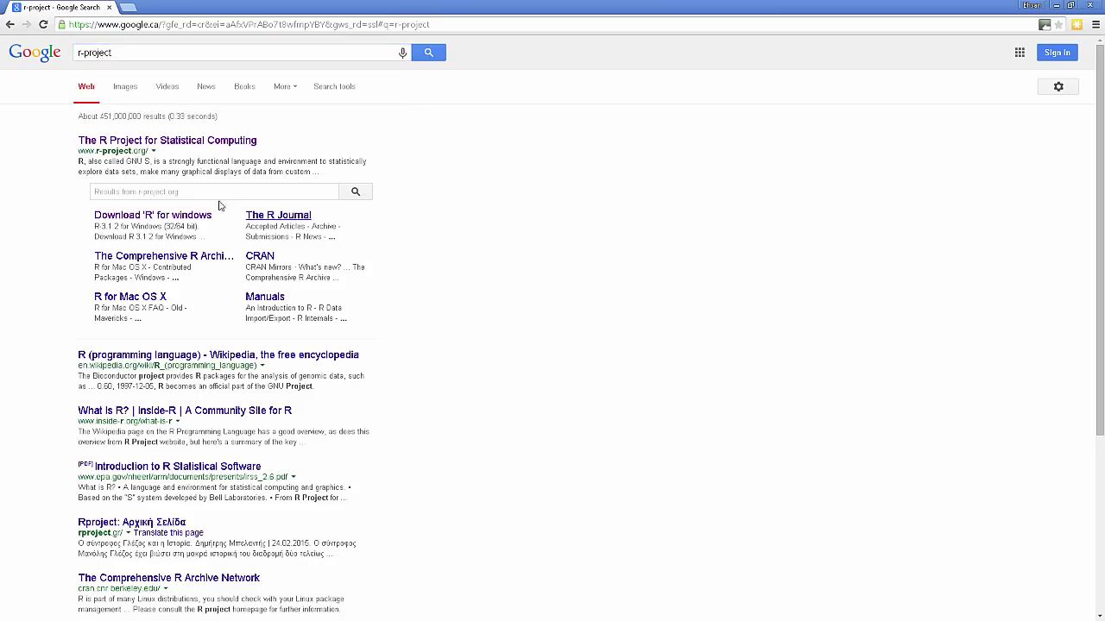
Step: Go through CRAN's SFU mirror to the R 2.15.3 Windows release and download its installer
left_click(135, 141)
left_click(17, 196)
left_click(295, 356)
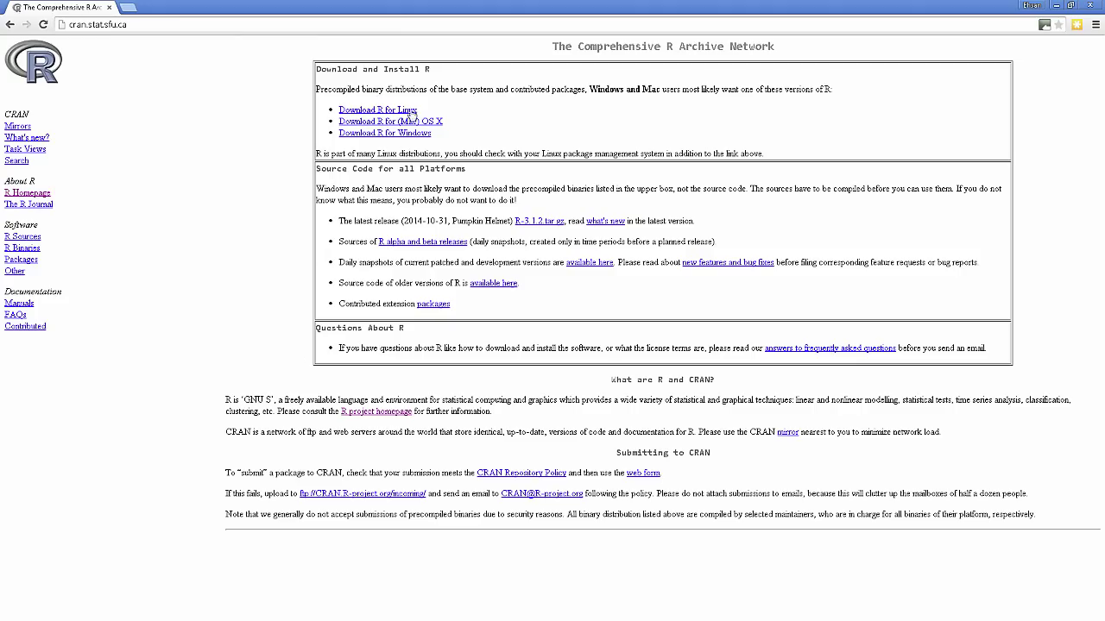
left_click(306, 138)
left_click(234, 87)
left_click(279, 293)
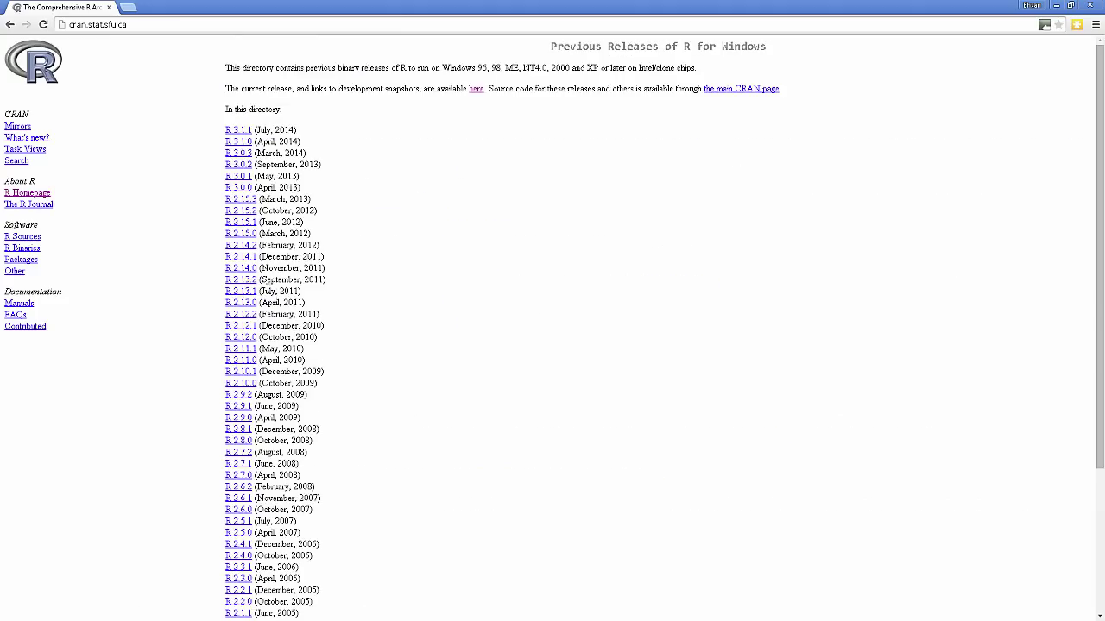
left_click(246, 200)
left_click(363, 79)
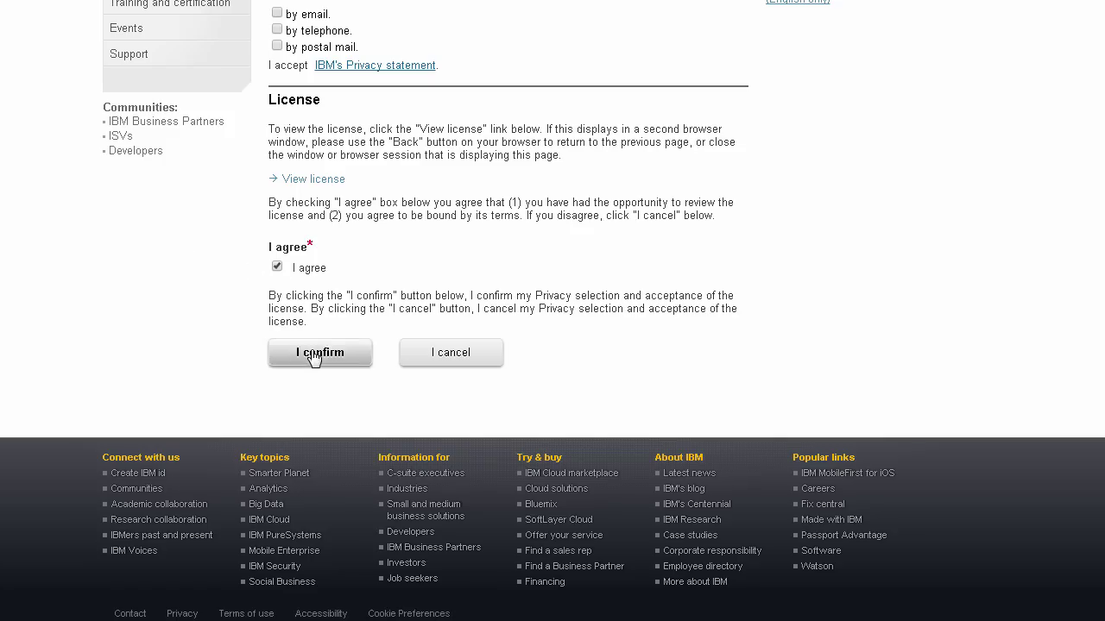
Step: Accept the terms and download the Windows 64-bit Essentials for R file
left_click(314, 354)
scroll(193, 210, "down", 3)
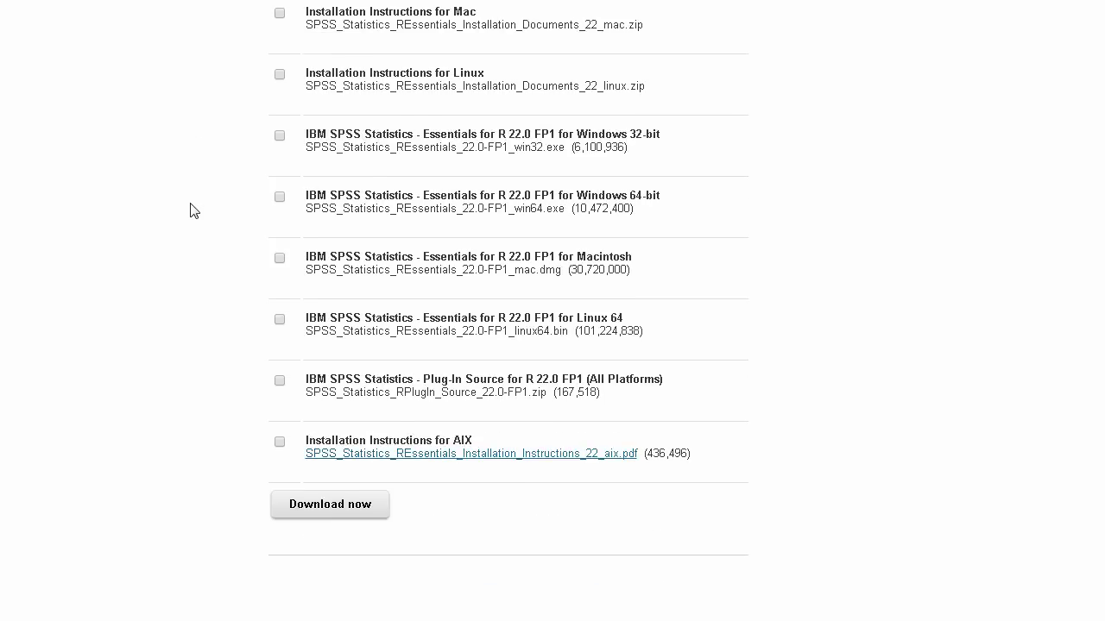
left_click(280, 196)
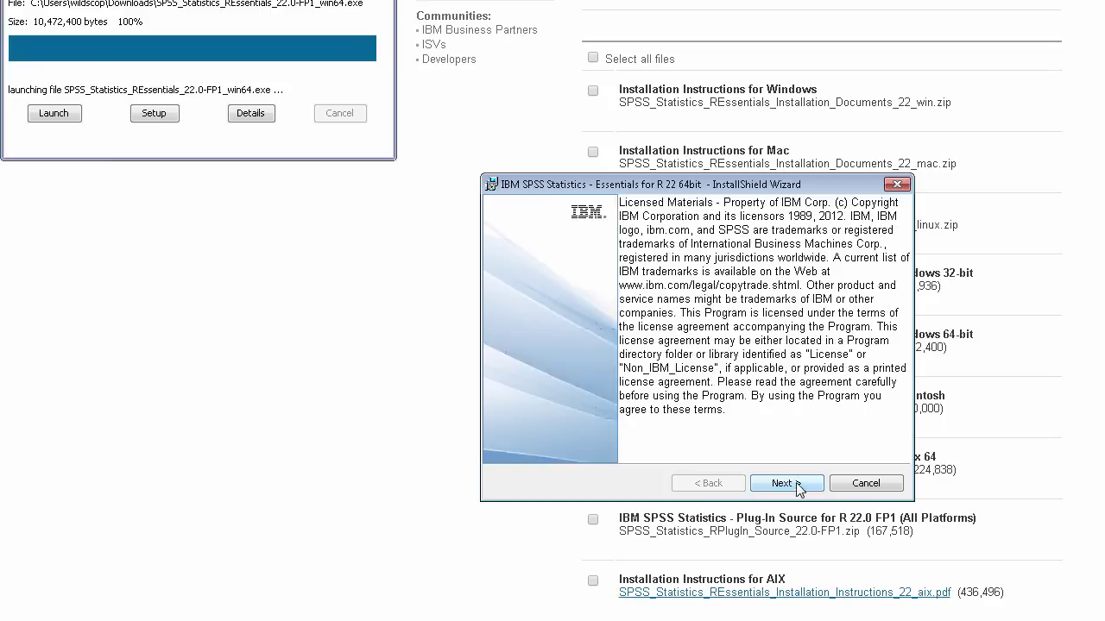
Step: Accept the license agreement in the Essentials for R installer wizard
left_click(785, 483)
left_click(659, 421)
left_click(785, 484)
left_click(784, 483)
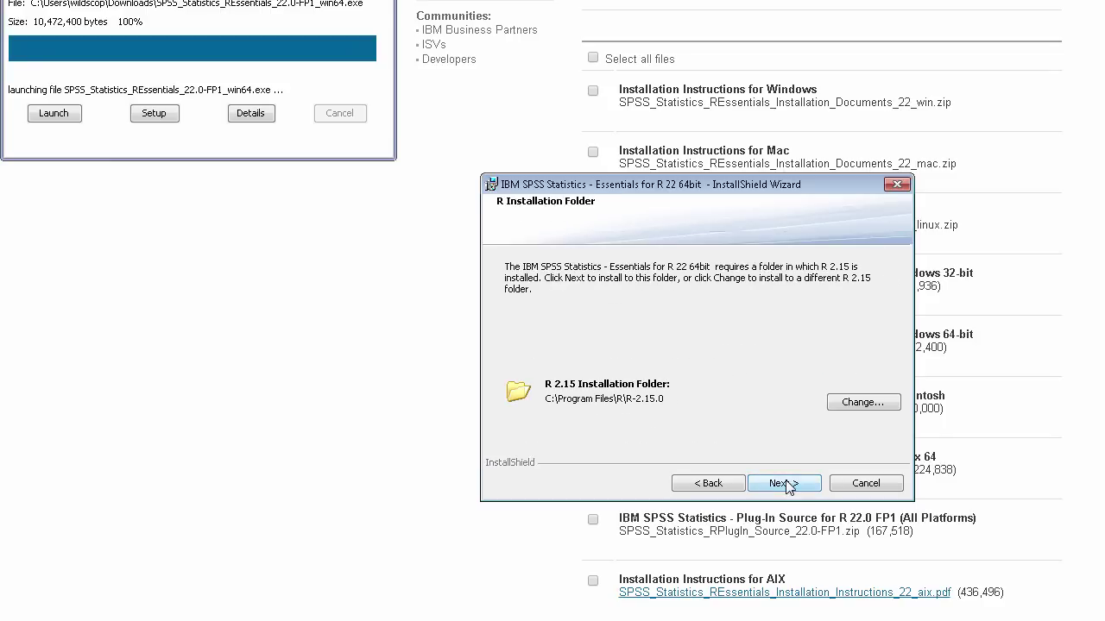
Step: Point the installer at the R folder C:\Program Files\R\R-2.15.3\ and install Essentials for R
left_click(867, 405)
left_click(801, 229)
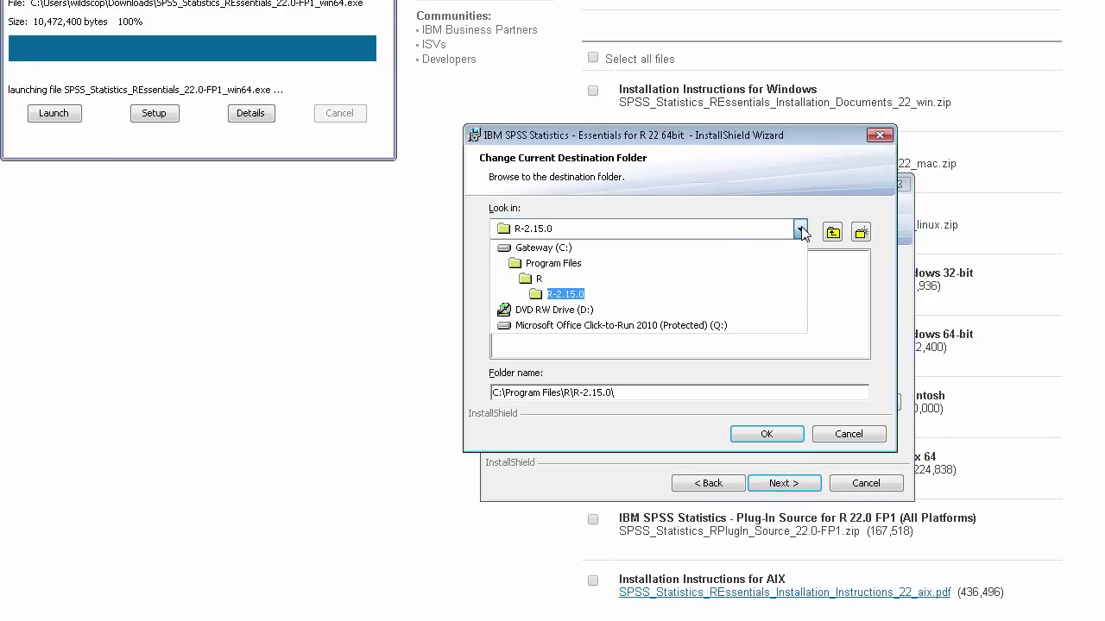
left_click(536, 283)
left_click(531, 273)
left_click(766, 434)
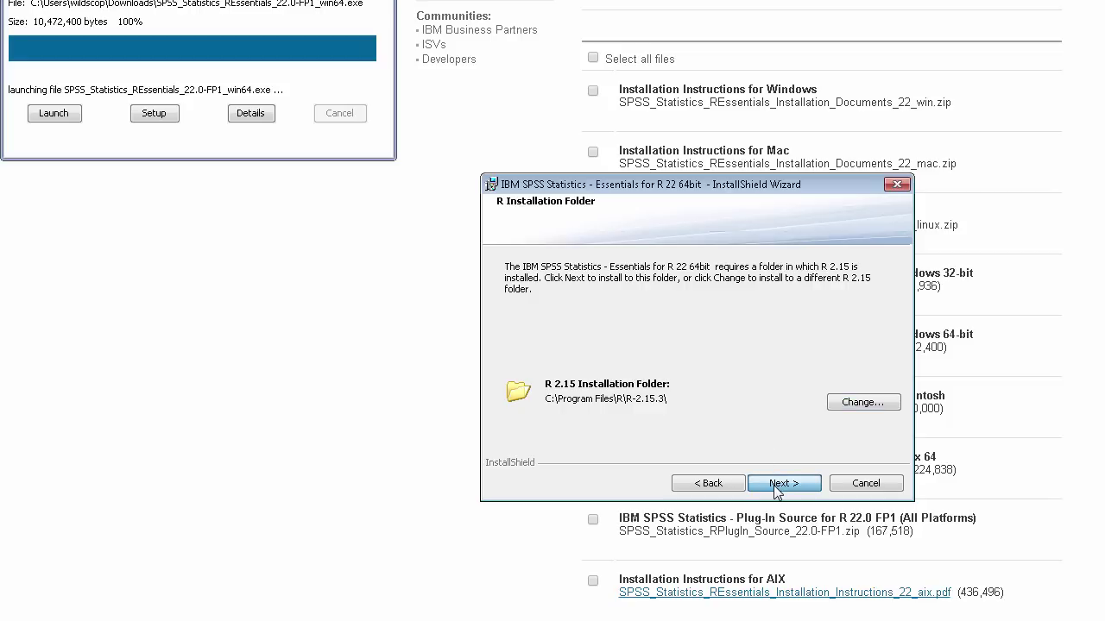
left_click(775, 486)
left_click(776, 486)
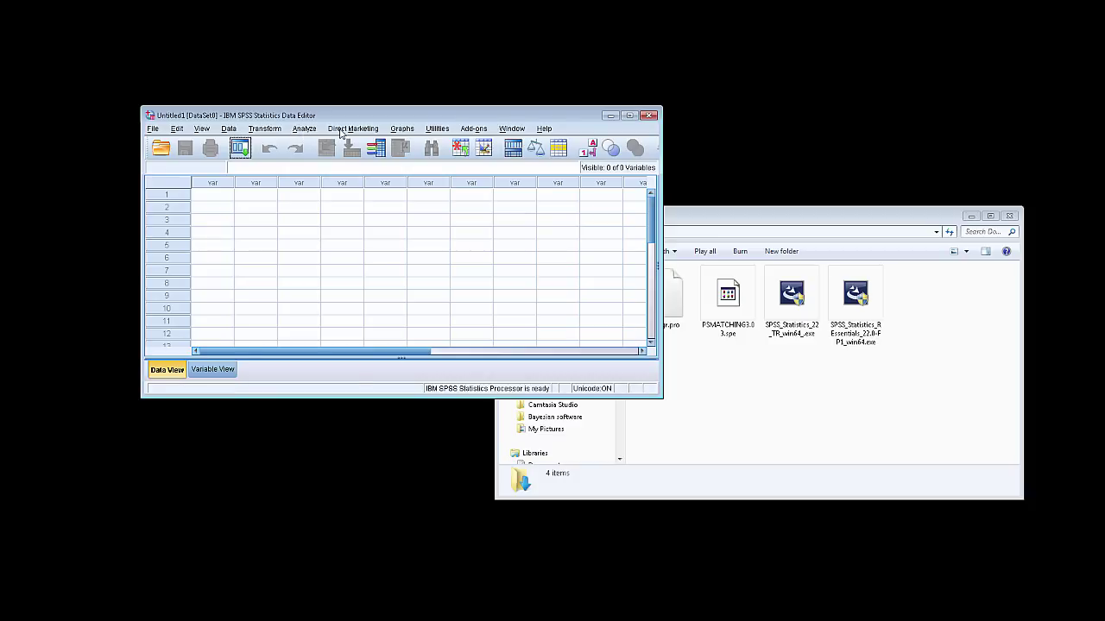
Step: Install the local extension bundle PSMATCHING3.03.spe, replacing the existing copy
left_click(436, 129)
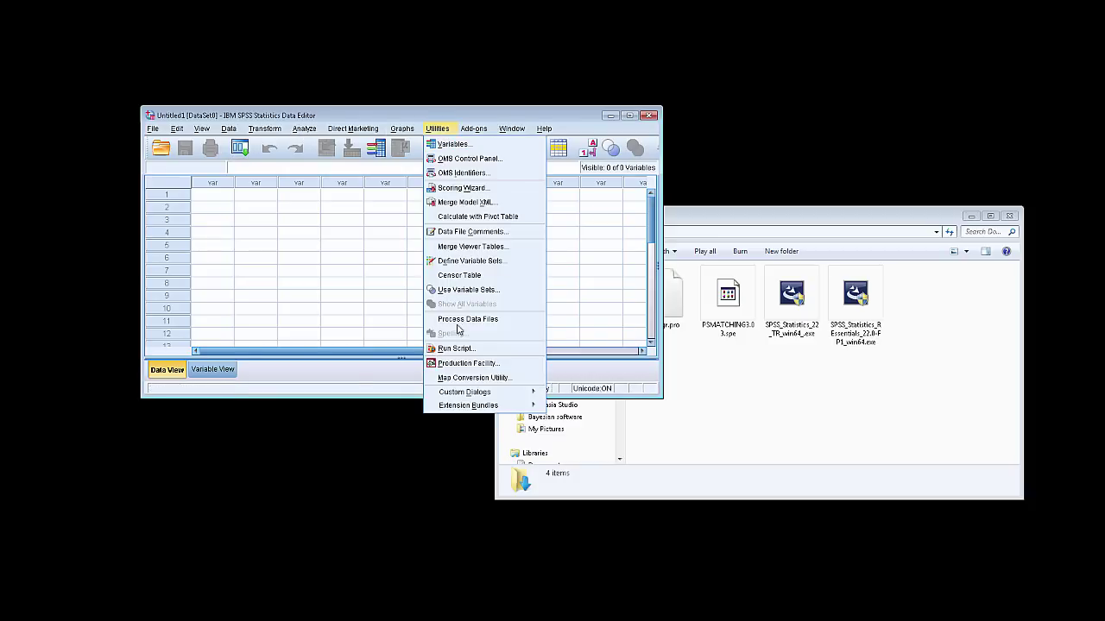
mouse_move(467, 411)
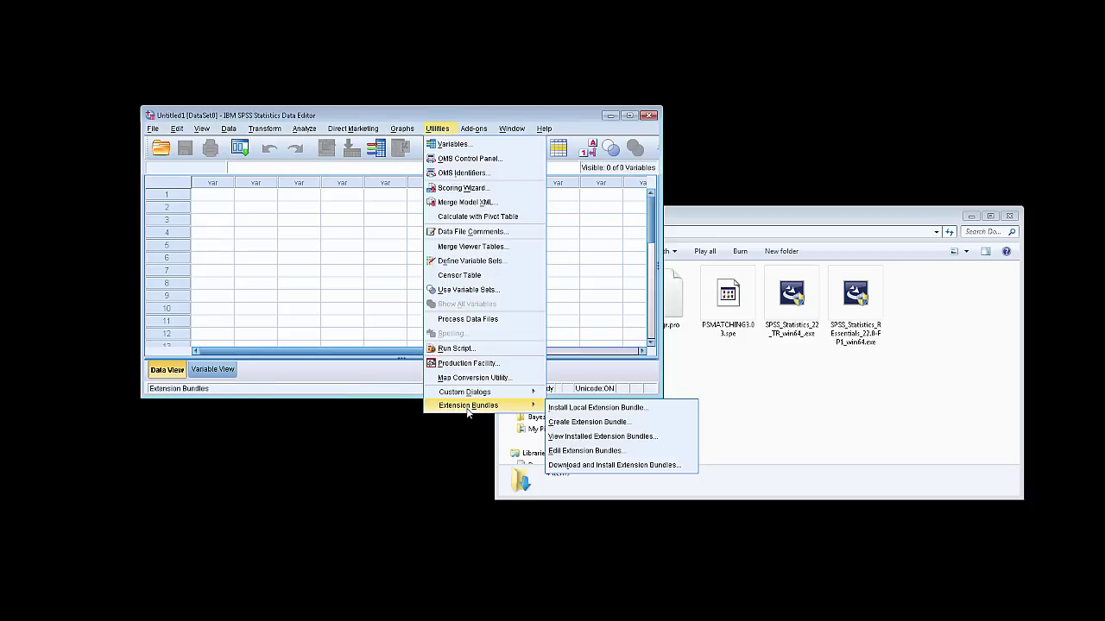
left_click(587, 407)
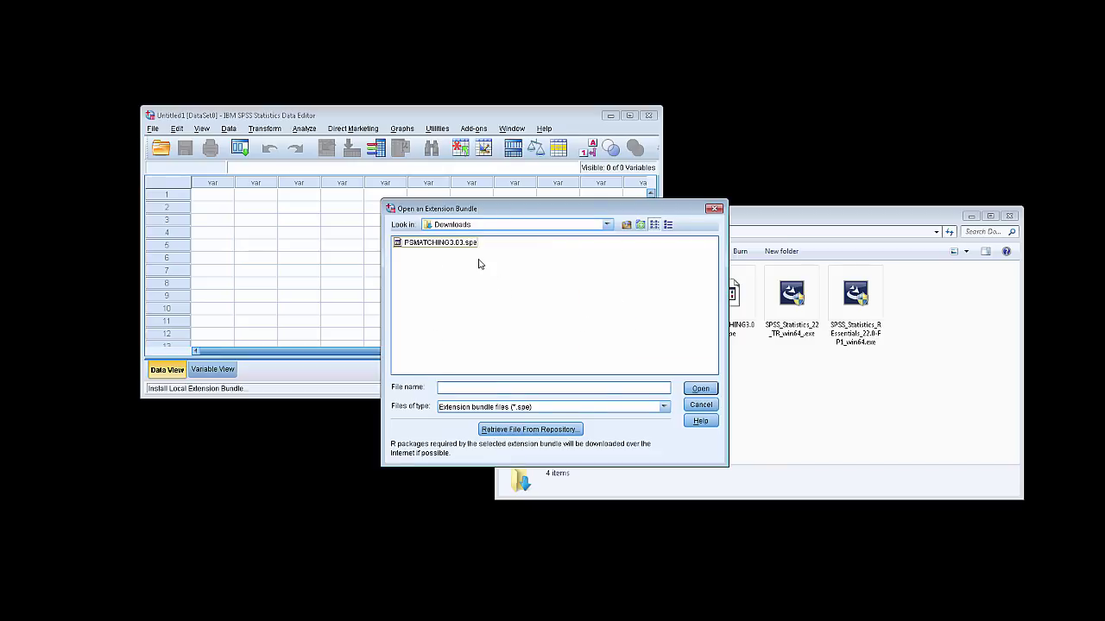
left_click(465, 244)
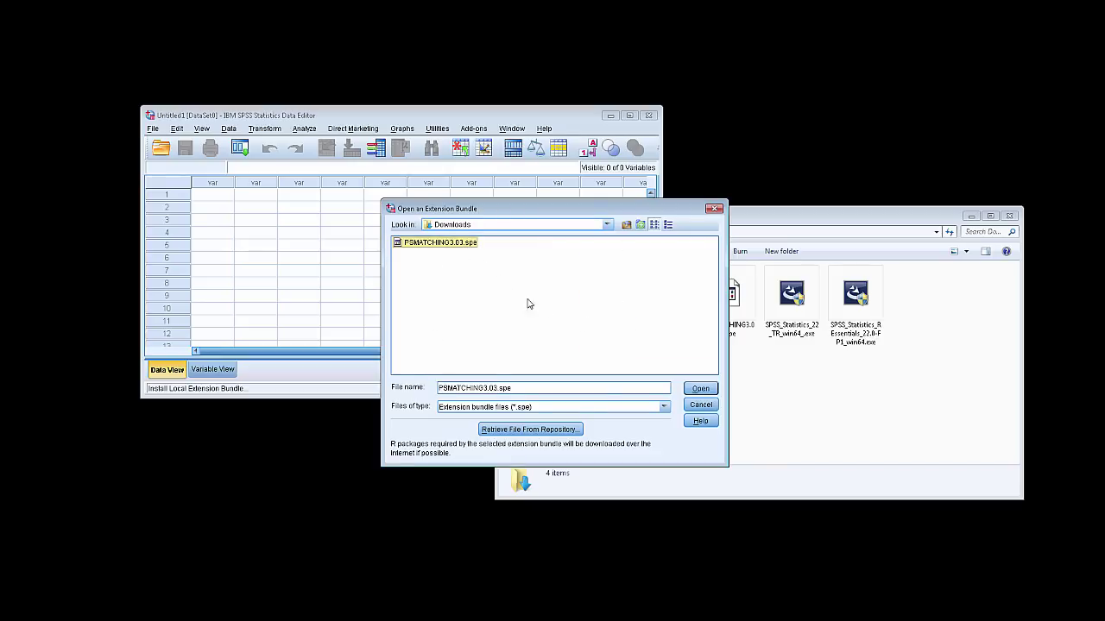
left_click(700, 389)
left_click(382, 277)
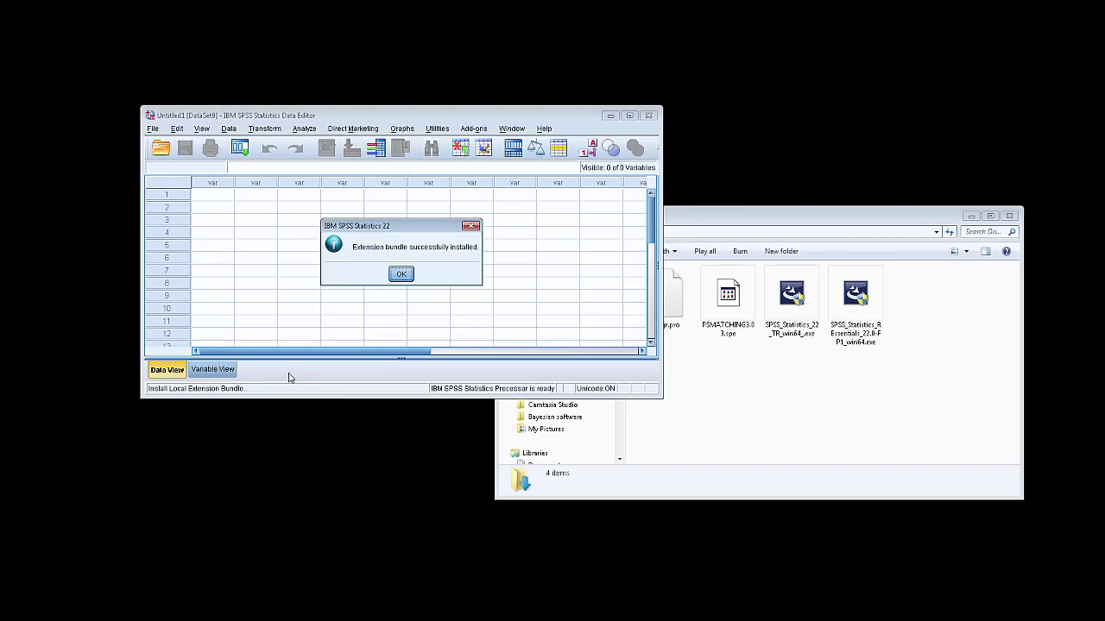
left_click(400, 275)
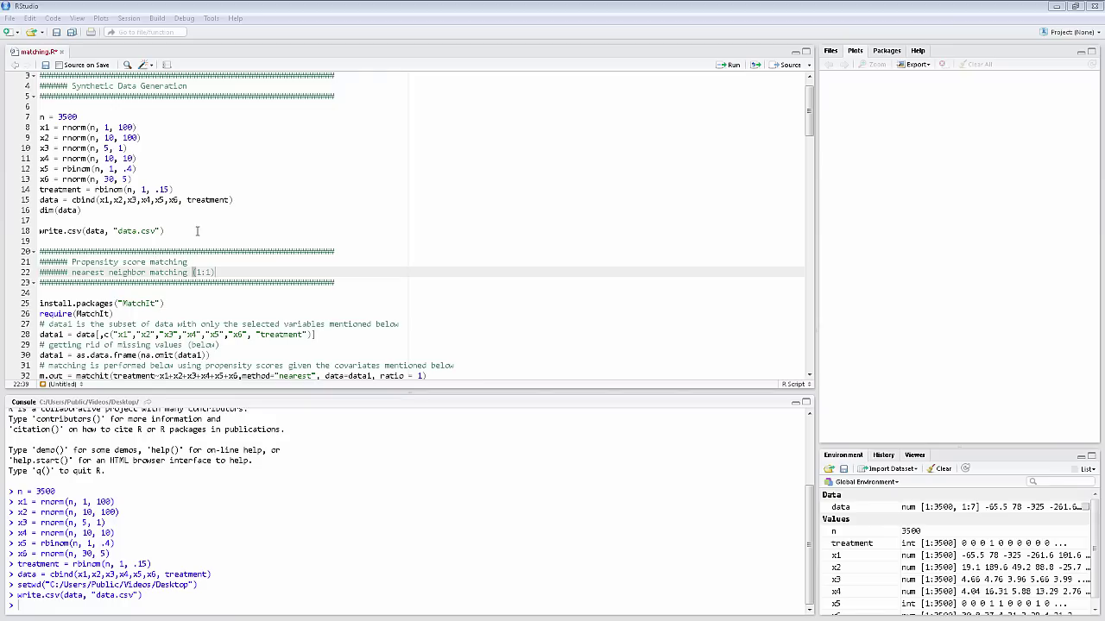
left_click_drag(197, 231, 8, 123)
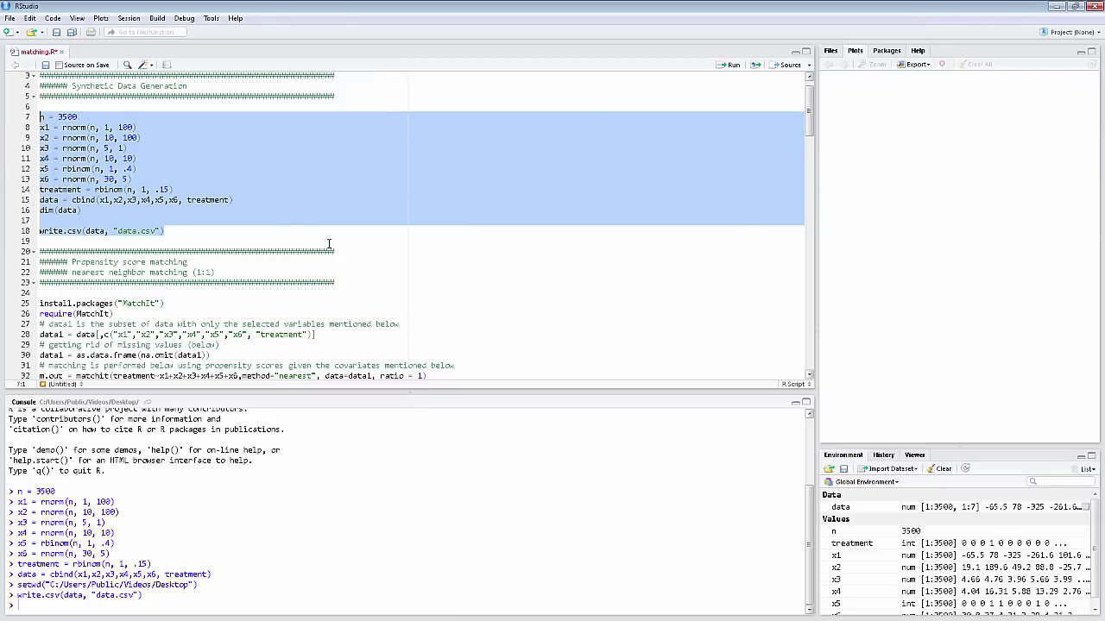
left_click(381, 269)
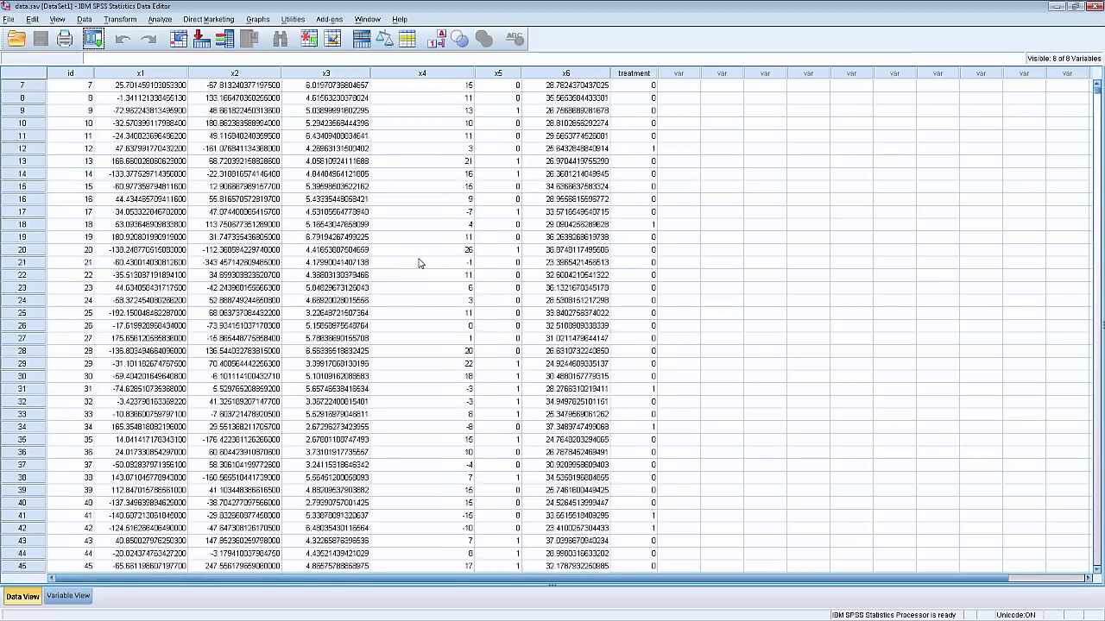
scroll(419, 259, "down", 20)
Step: Delete cases 101 through 3500 from data.sav, keeping only the first 100
left_click(37, 249)
key("ctrl+shift+End")
key("Delete")
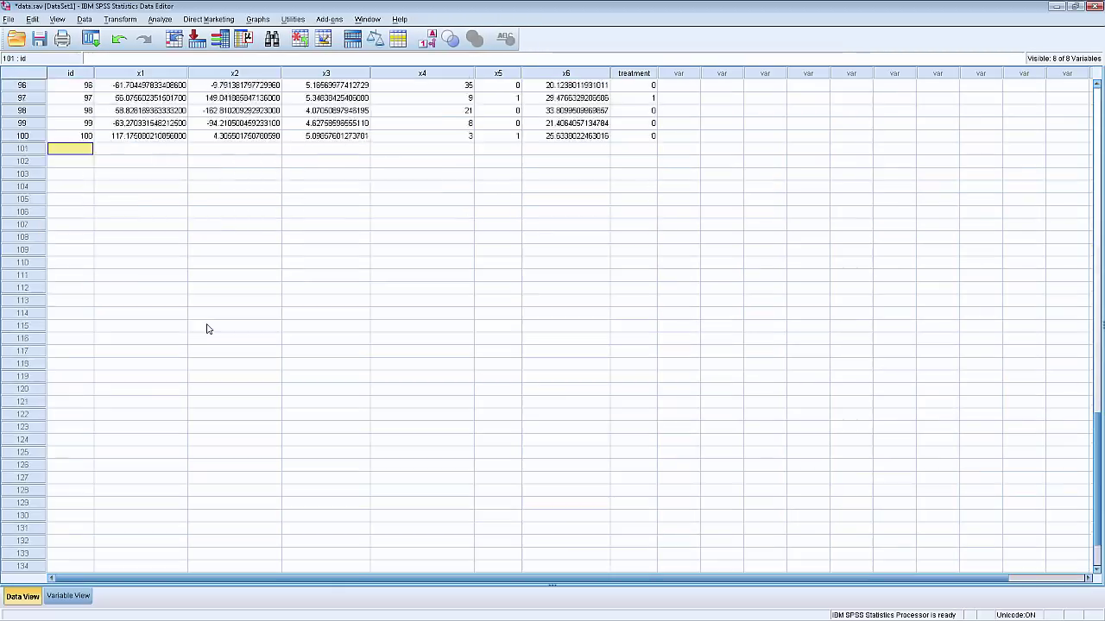
scroll(382, 397, "up", 20)
Step: Change x4's measurement level to Scale in Variable View
left_click(68, 596)
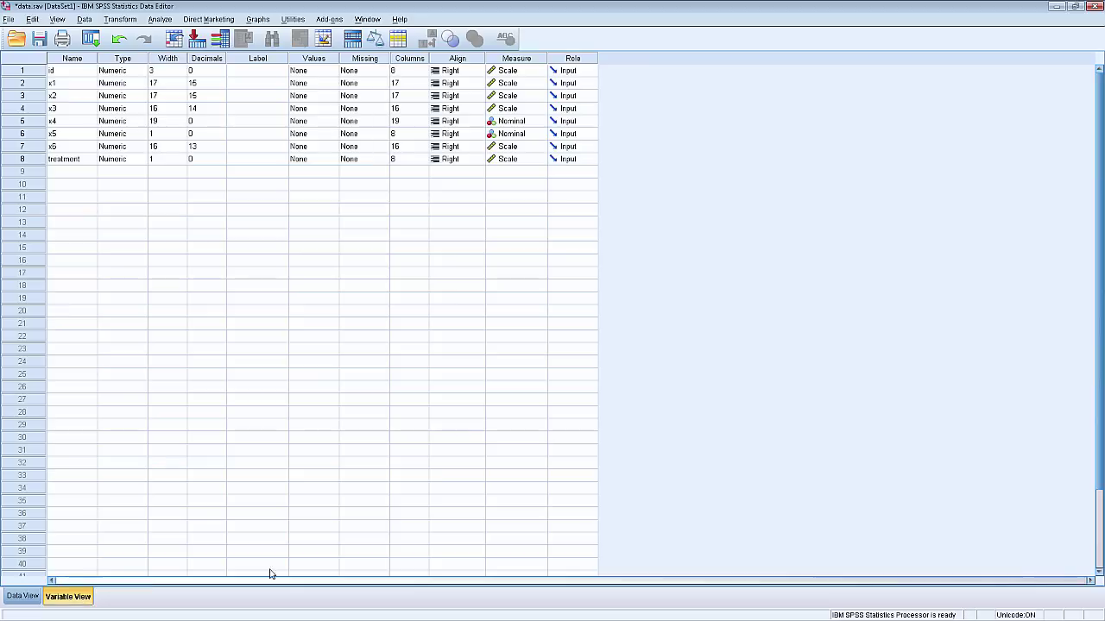
left_click(526, 134)
left_click(514, 147)
left_click(513, 147)
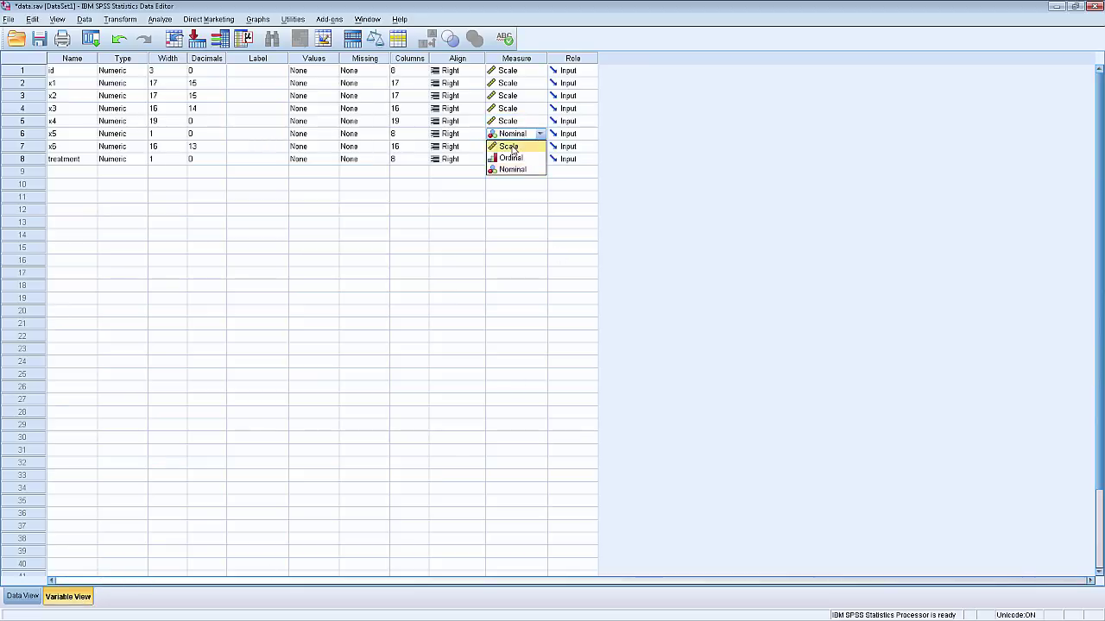
left_click(23, 596)
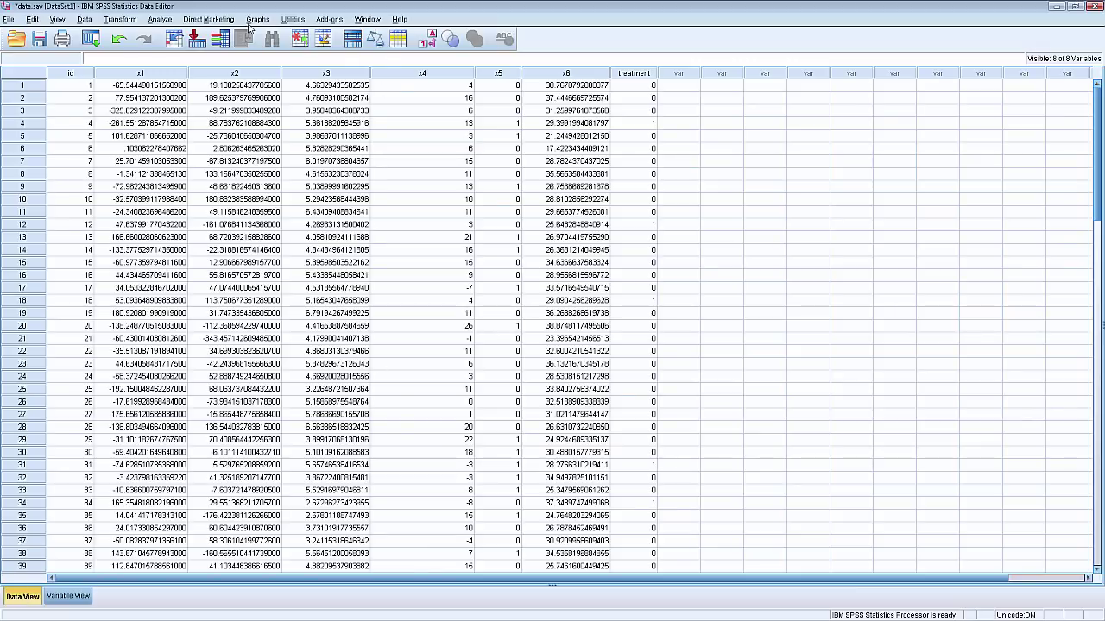
left_click(160, 19)
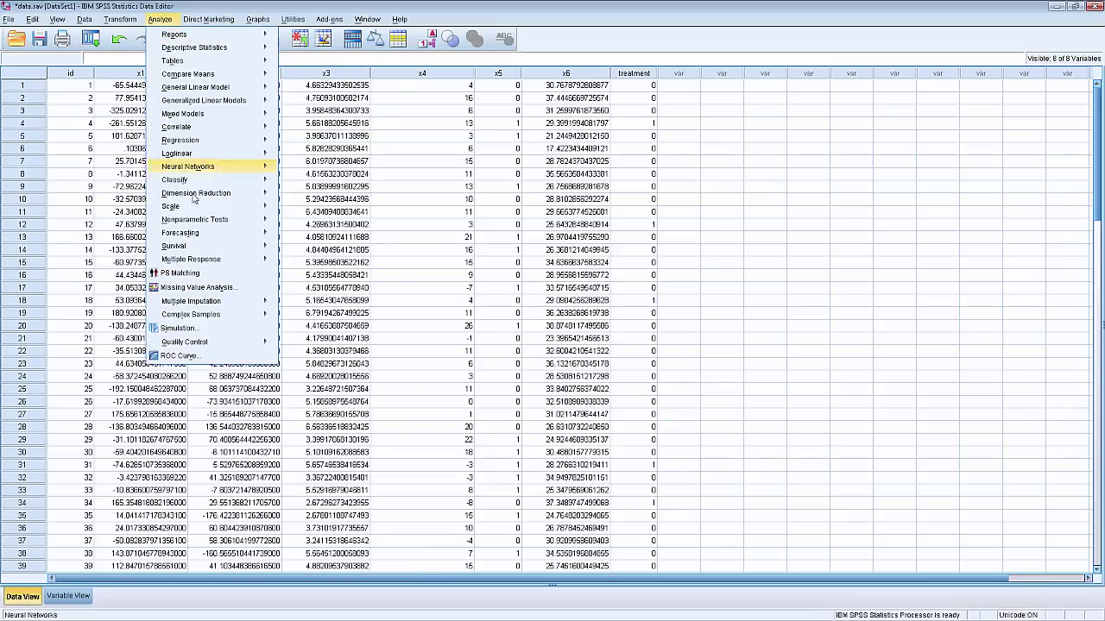
Step: Assign id as ID variable, treatment as treatment indicator, and x1–x6 as covariates
left_click(199, 275)
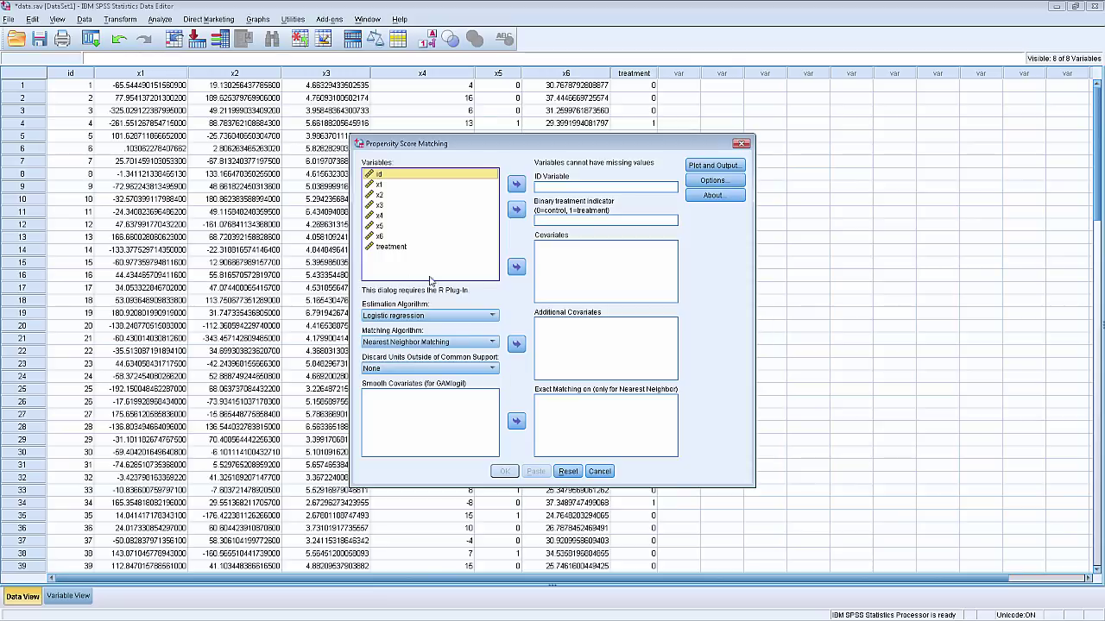
left_click(515, 184)
left_click(407, 235)
left_click(516, 210)
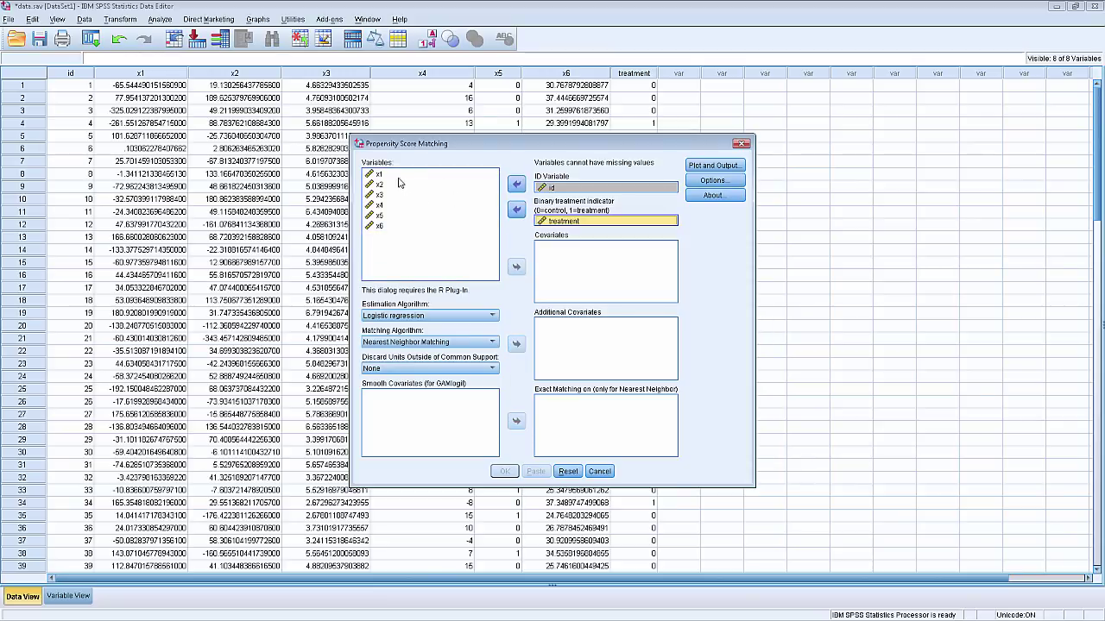
left_click(389, 228, "shift")
left_click(516, 267)
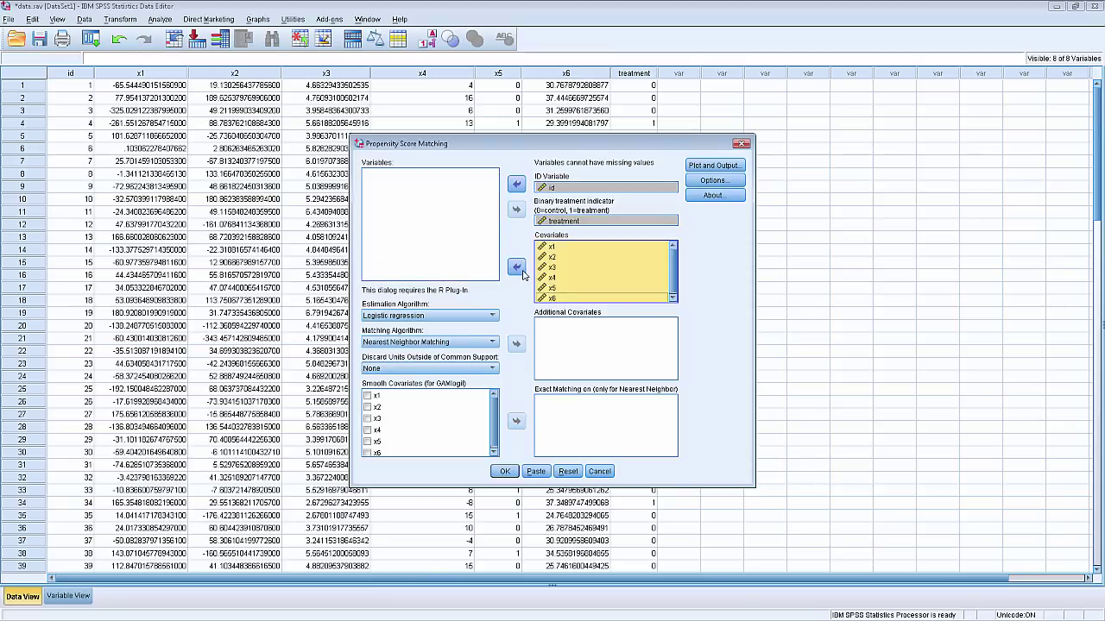
Step: Keep logistic regression and nearest neighbor matching, and set common-support discard to Both
left_click(429, 318)
left_click(429, 325)
left_click(423, 343)
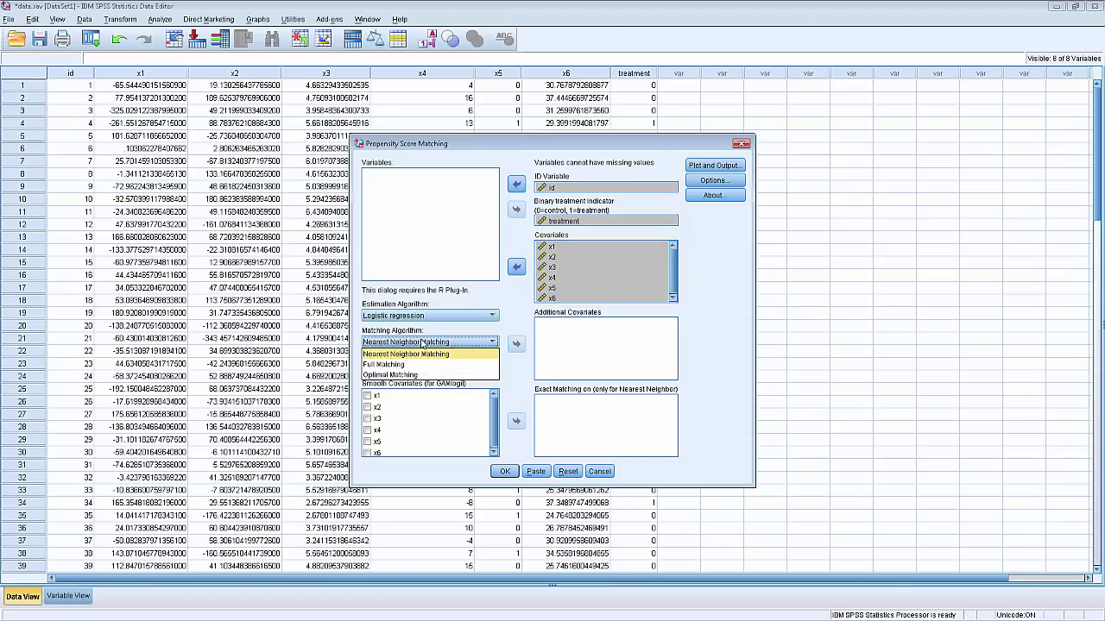
left_click(422, 343)
left_click(419, 369)
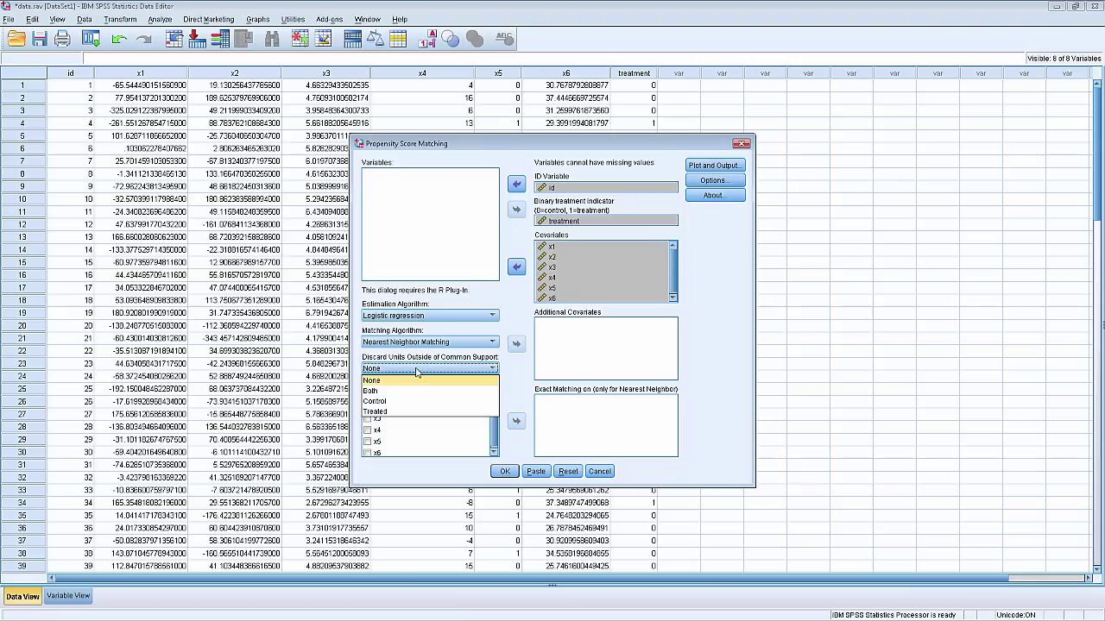
left_click(417, 371)
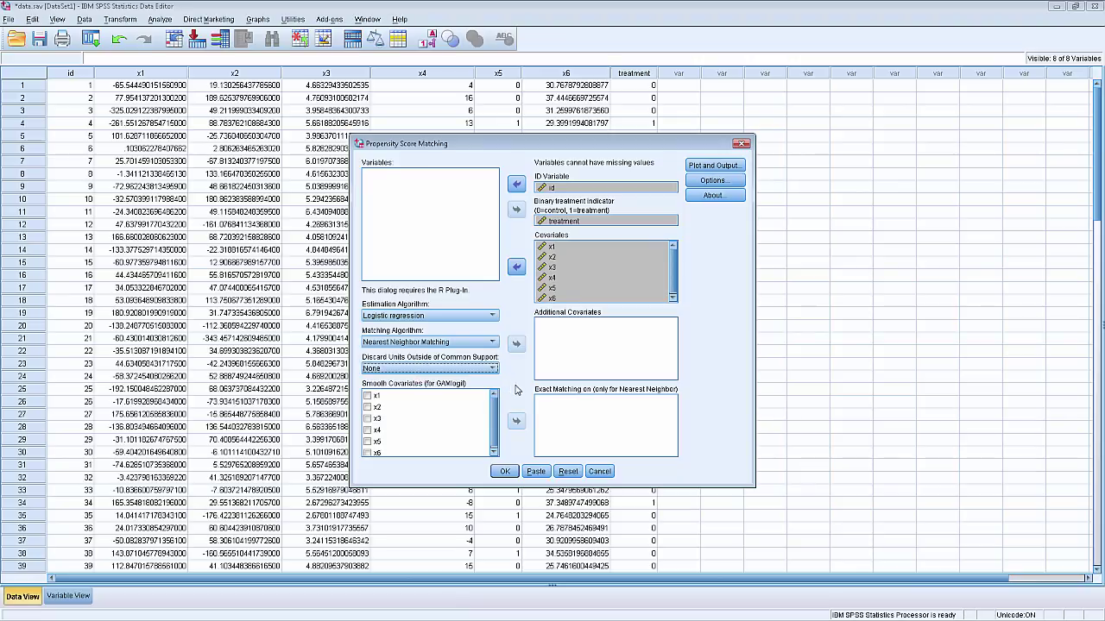
left_click(471, 371)
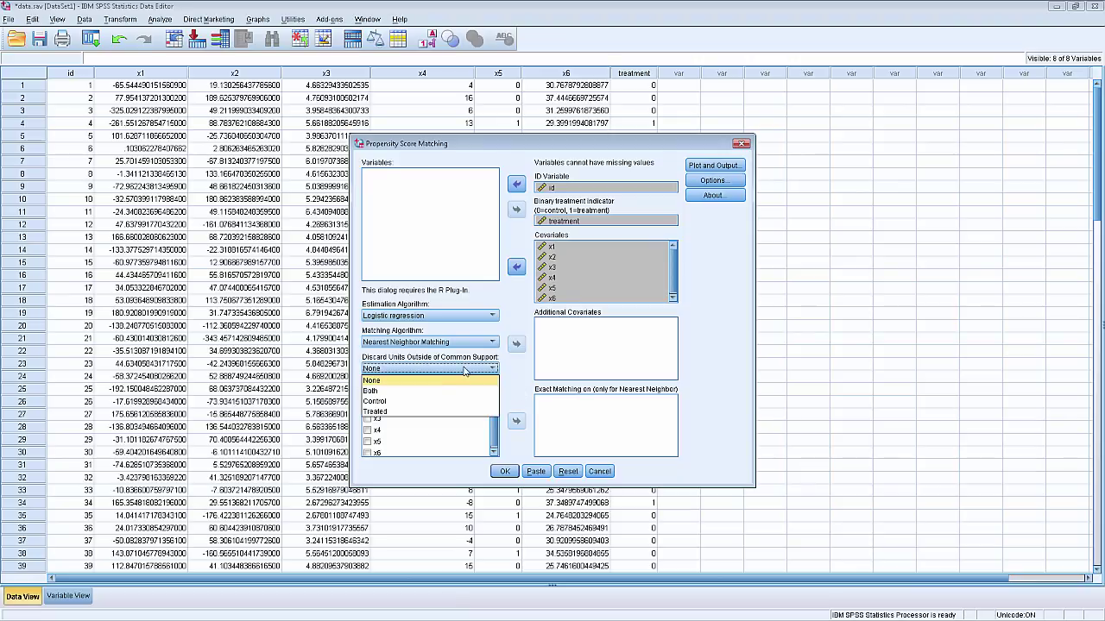
left_click(416, 390)
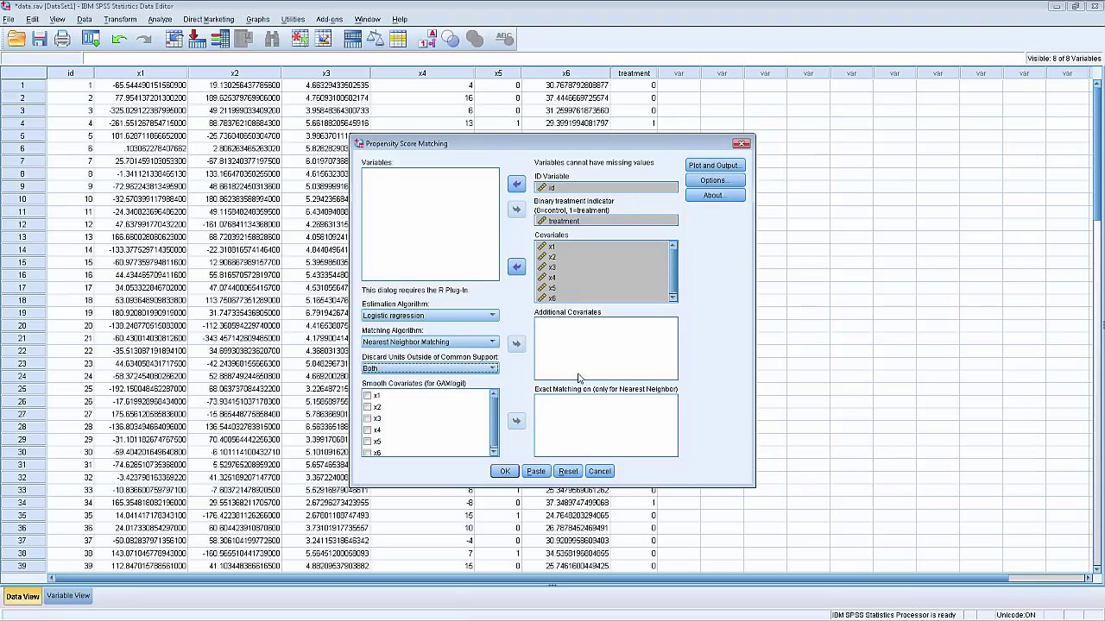
Step: Enable all five balance plots, a matched-cases dataset and interaction balance statistics, then run matching
left_click(713, 165)
left_click(431, 254)
left_click(432, 269)
left_click(431, 284)
left_click(431, 299)
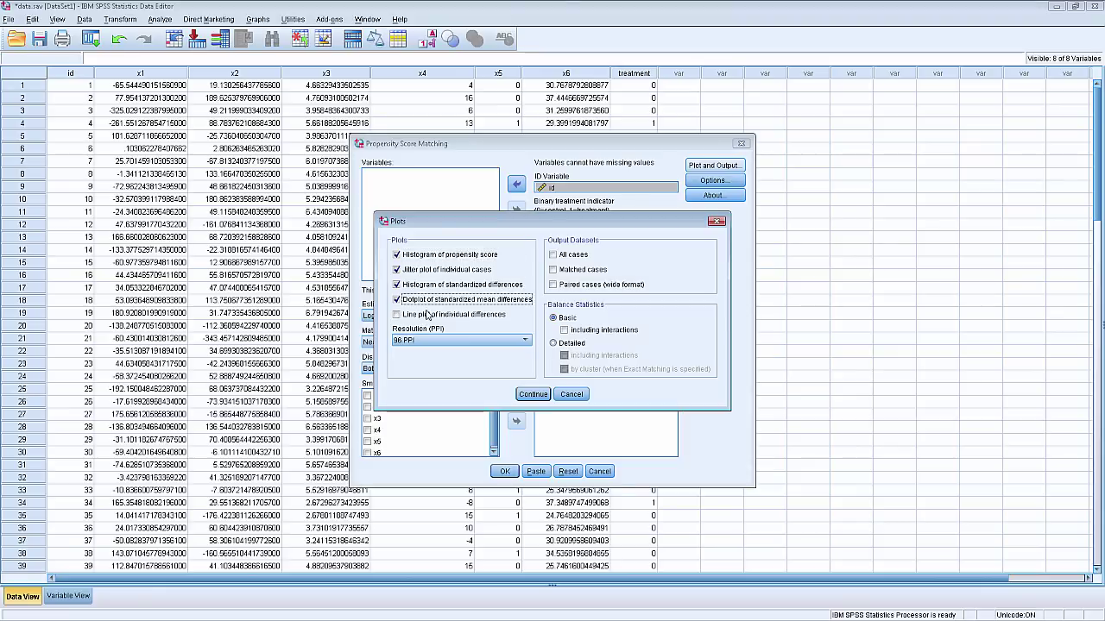
left_click(427, 315)
left_click(592, 269)
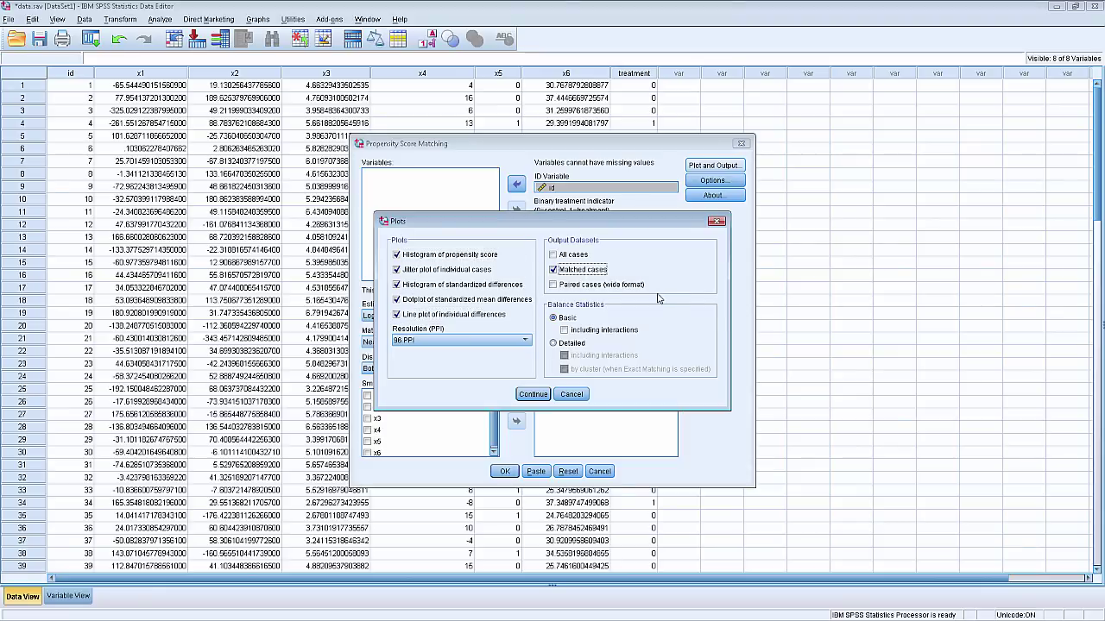
left_click(600, 331)
left_click(537, 395)
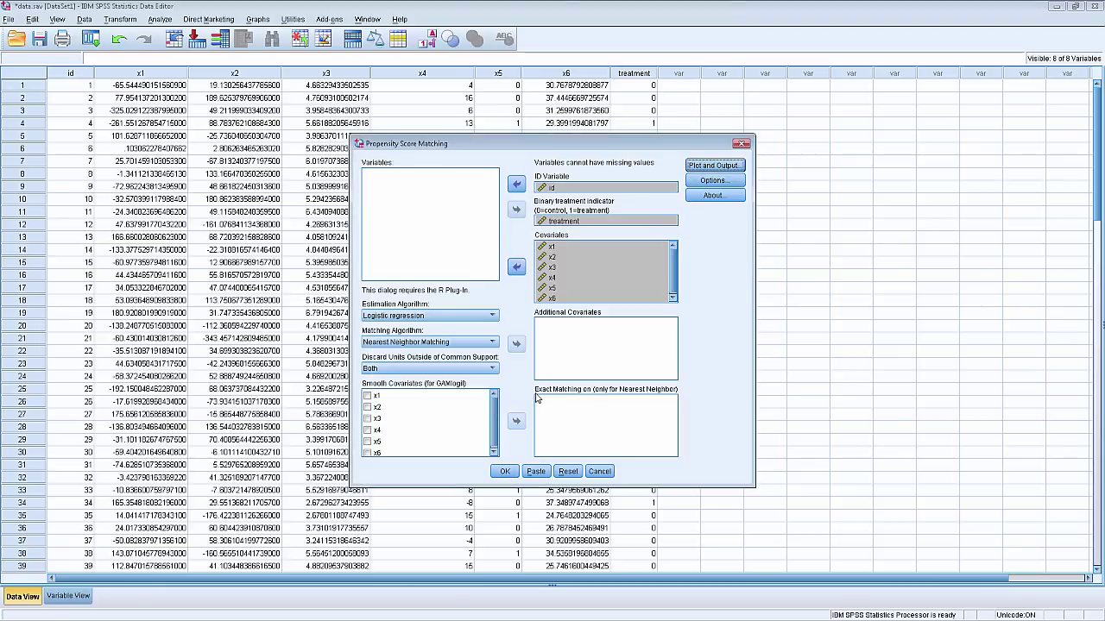
left_click(505, 472)
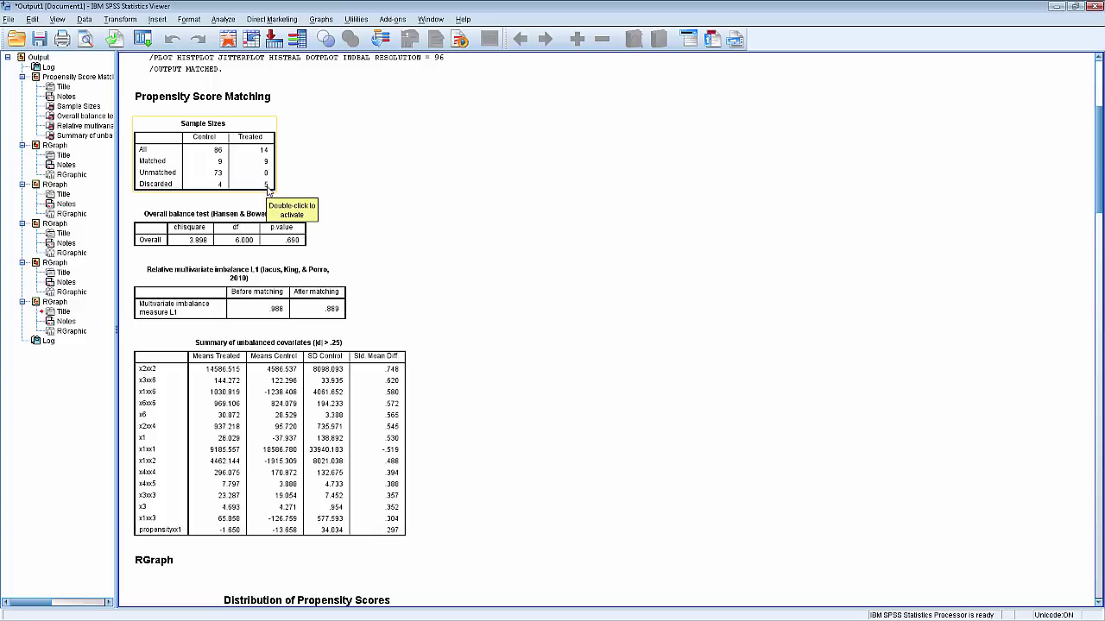
Step: Inspect the ps and pswgt columns in the enlarged matched dataset window
scroll(433, 218, "down", 4)
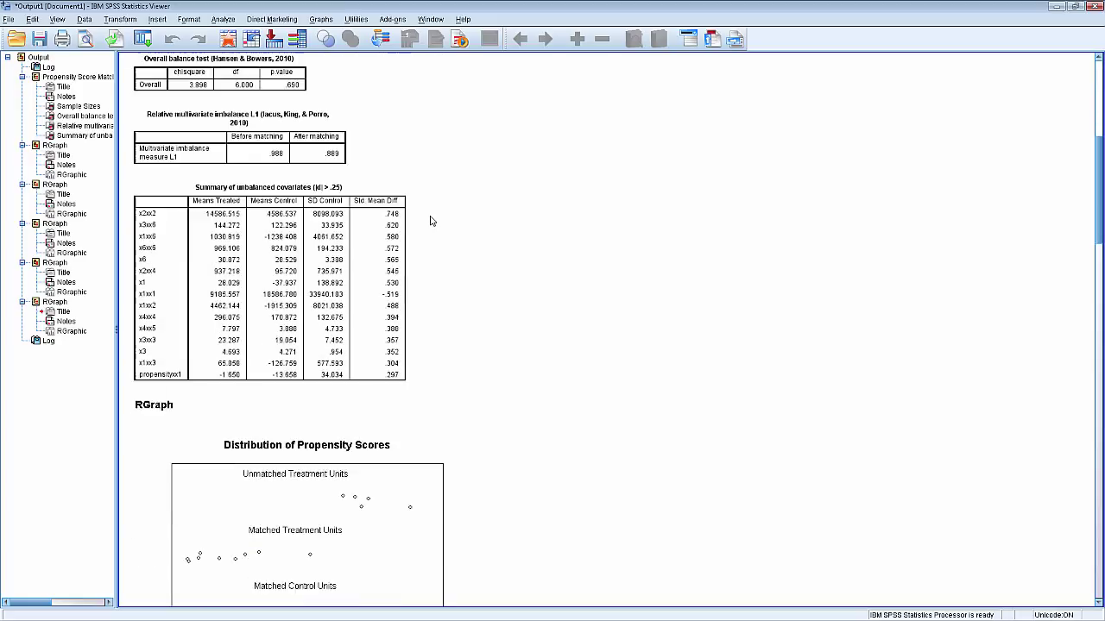
scroll(433, 218, "up", 5)
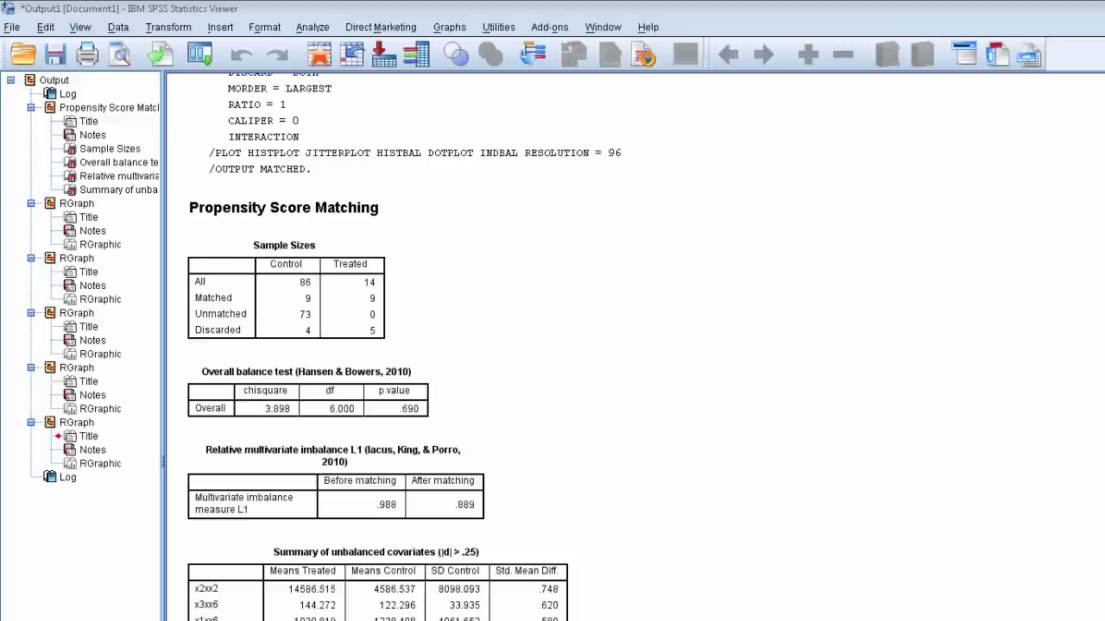
key("alt+Tab")
left_click_drag(831, 138, 831, 34)
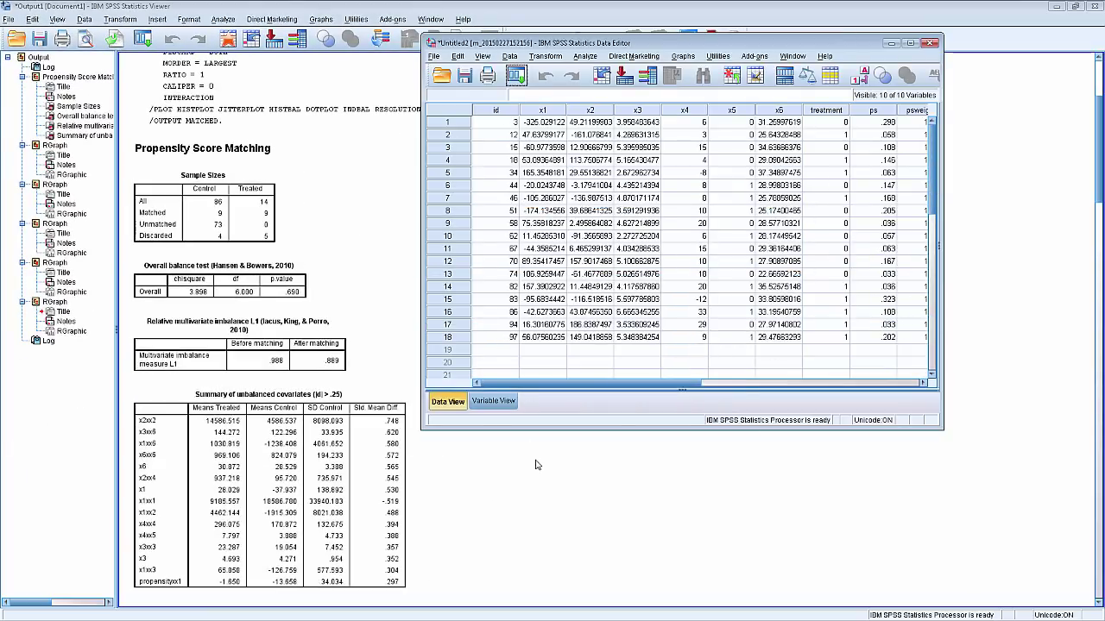
left_click(873, 109)
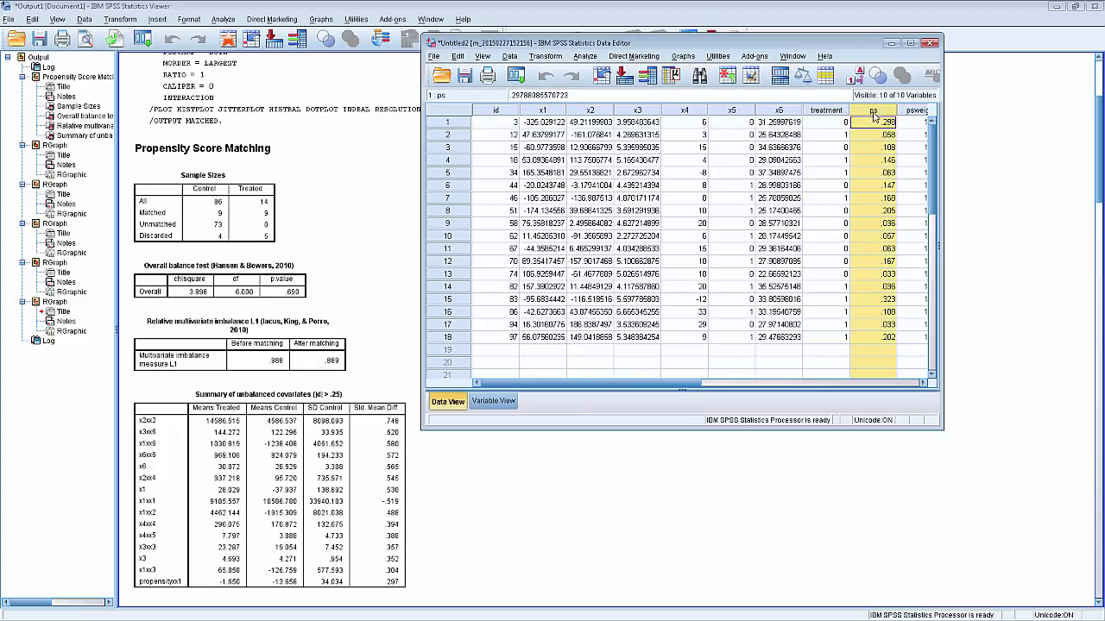
left_click_drag(946, 254, 1066, 264)
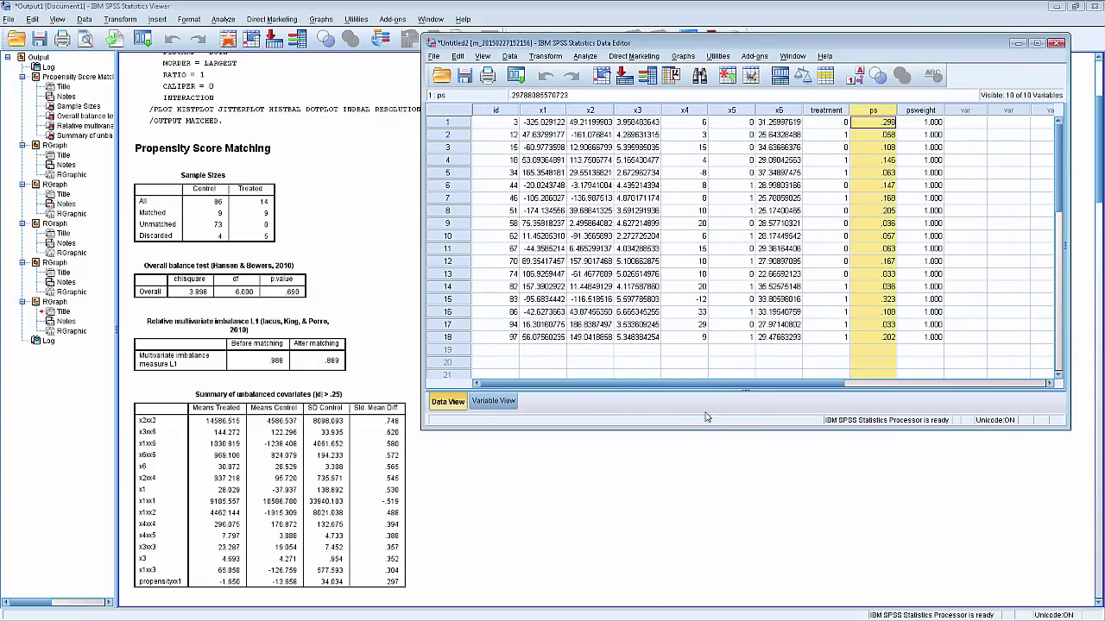
Step: Scroll through the nearest neighbor matching output tables and plots
left_click(413, 313)
scroll(414, 312, "down", 4)
scroll(505, 377, "down", 5)
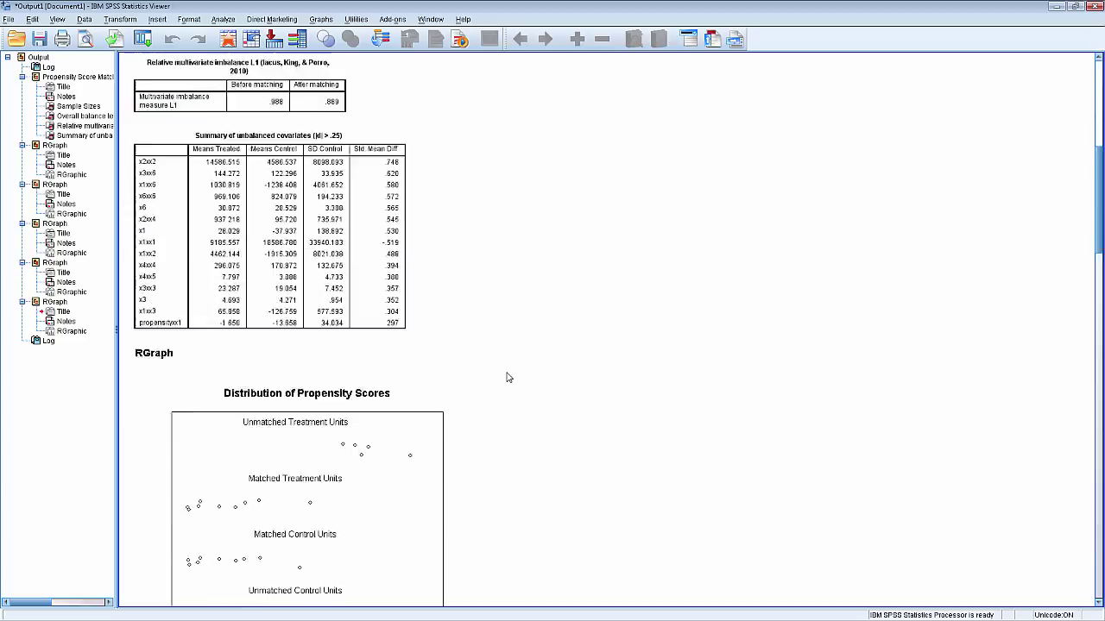
scroll(601, 381, "down", 8)
scroll(561, 346, "down", 8)
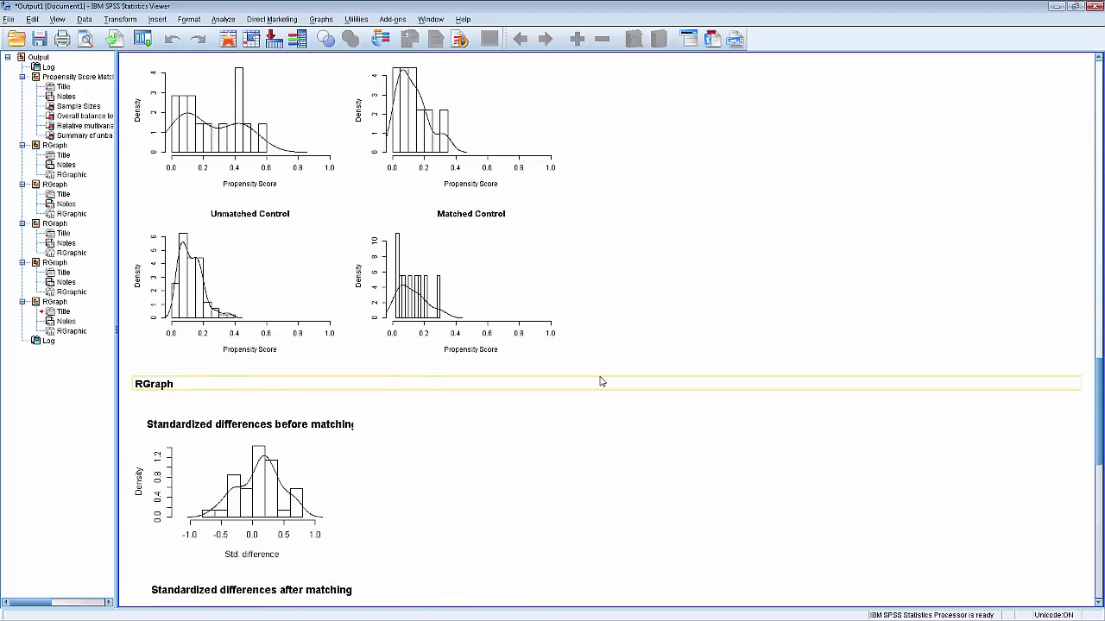
scroll(532, 350, "up", 2)
scroll(547, 359, "down", 10)
scroll(550, 357, "down", 6)
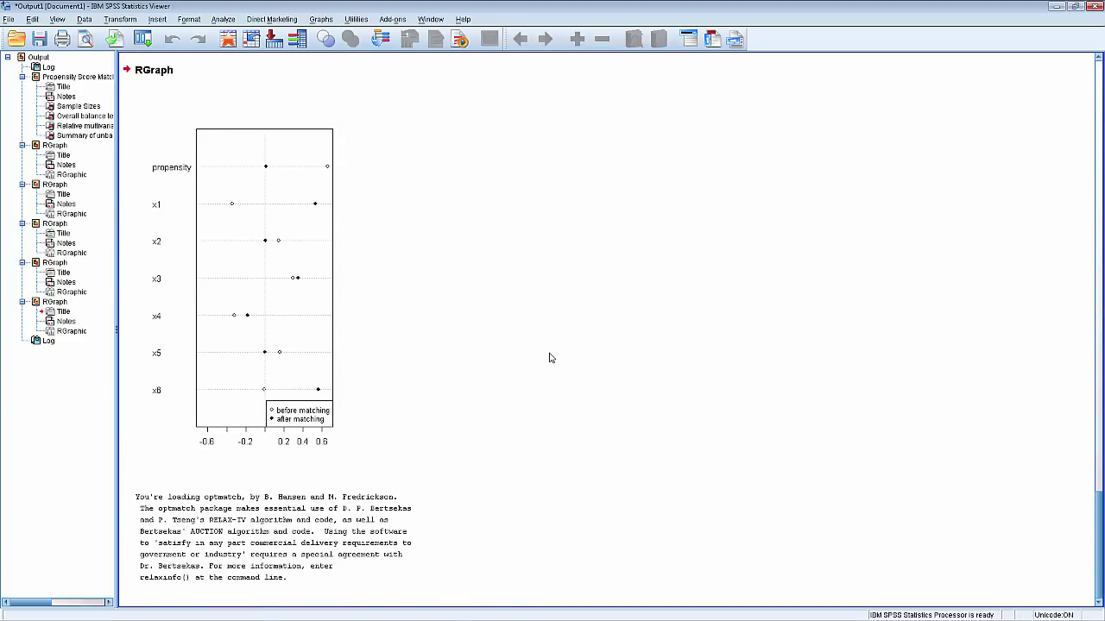
scroll(550, 357, "up", 12)
Step: Close the nearest neighbor output without saving, and close the matched dataset
left_click(1096, 6)
left_click(525, 331)
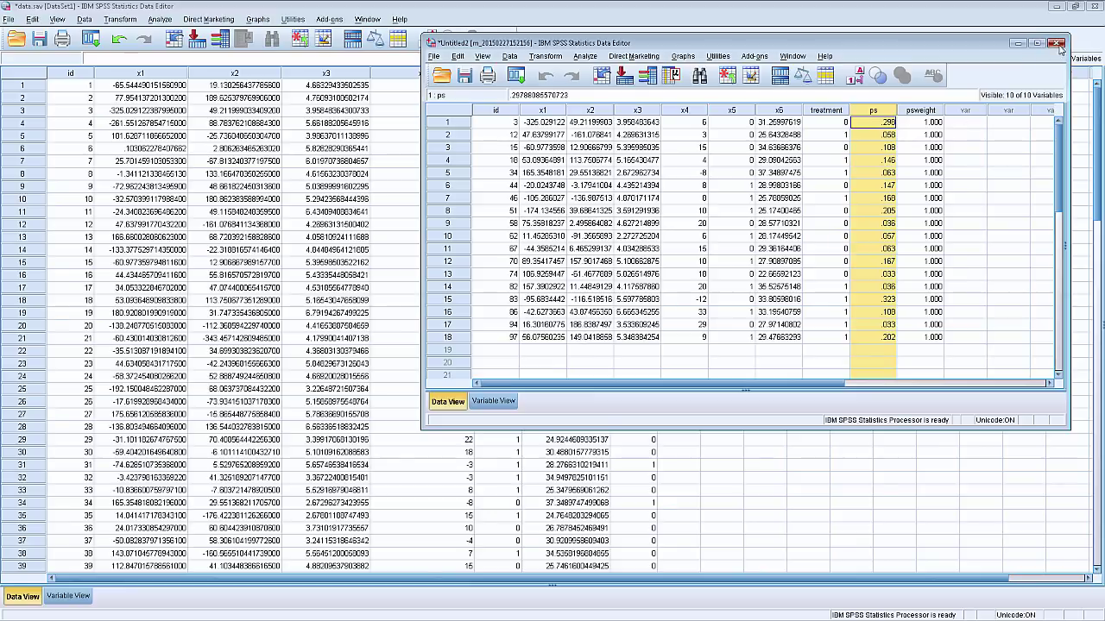
left_click(1068, 38)
Step: Rerun Propensity Score Matching with Full Matching as the matching algorithm
left_click(160, 19)
left_click(198, 271)
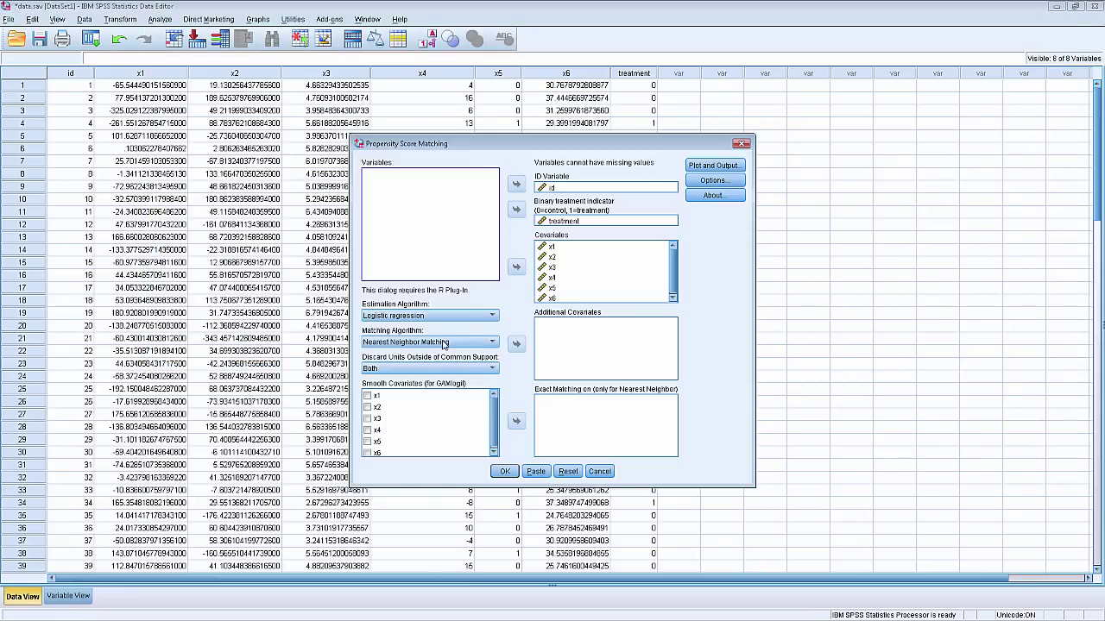
left_click(417, 344)
left_click(451, 366)
left_click(713, 165)
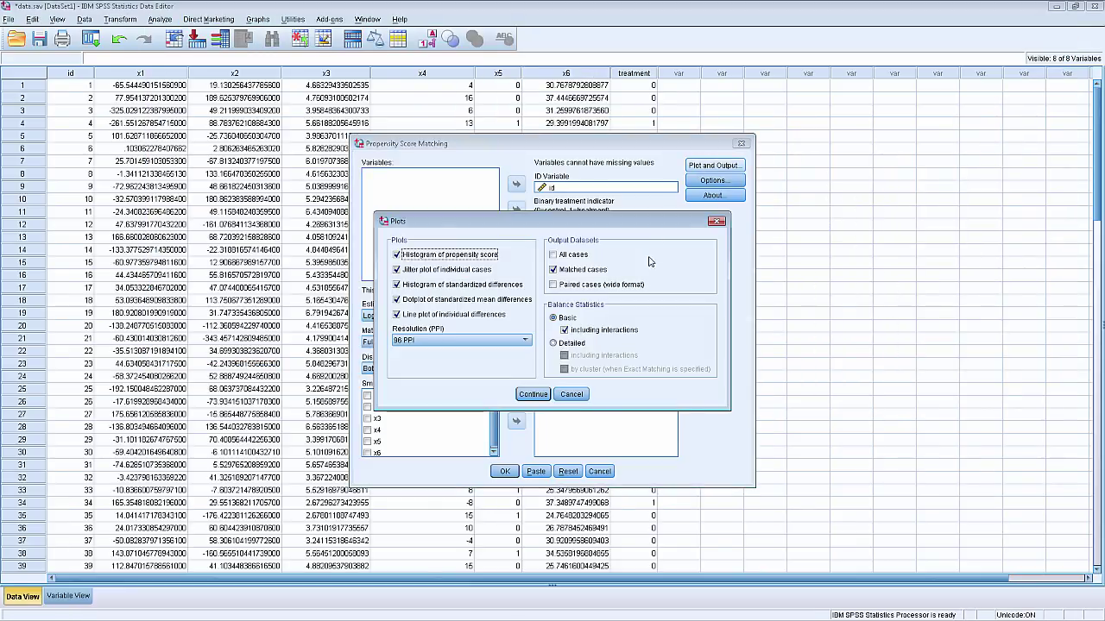
left_click(530, 396)
left_click(505, 472)
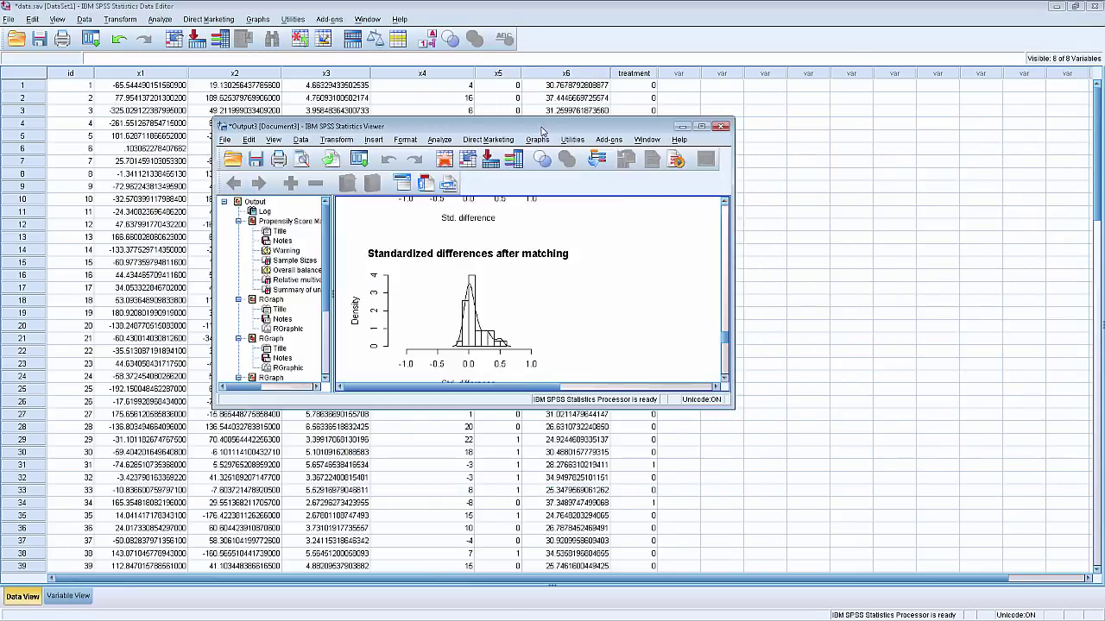
Step: Enlarge the full-matching dataset and scroll down to the last matched case, id 100
scroll(569, 285, "up", 8)
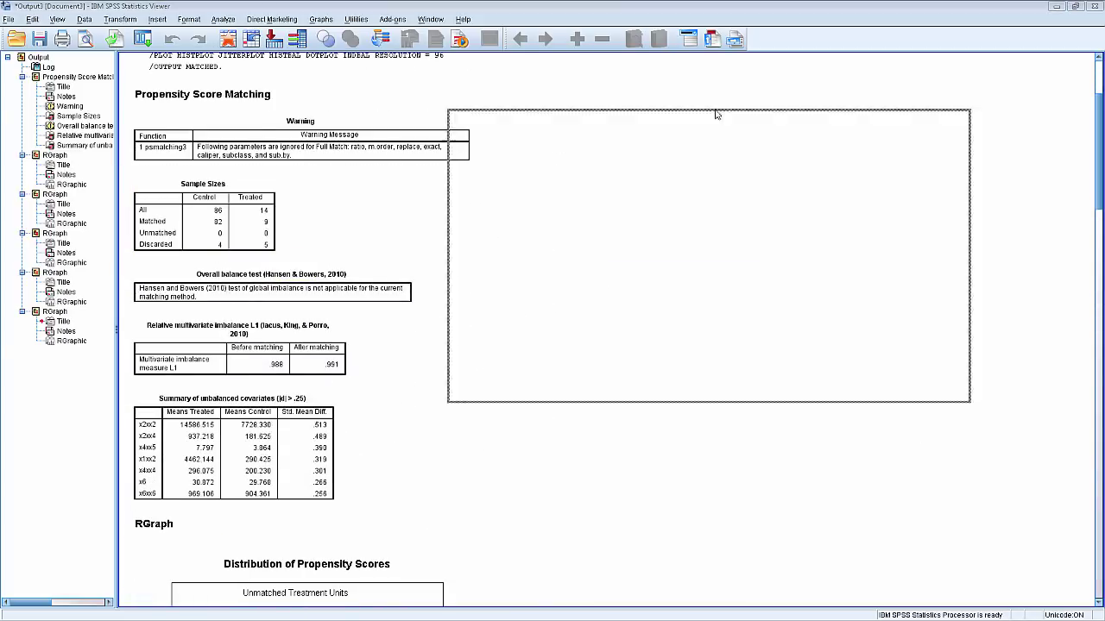
left_click_drag(945, 330, 1070, 590)
scroll(690, 388, "down", 15)
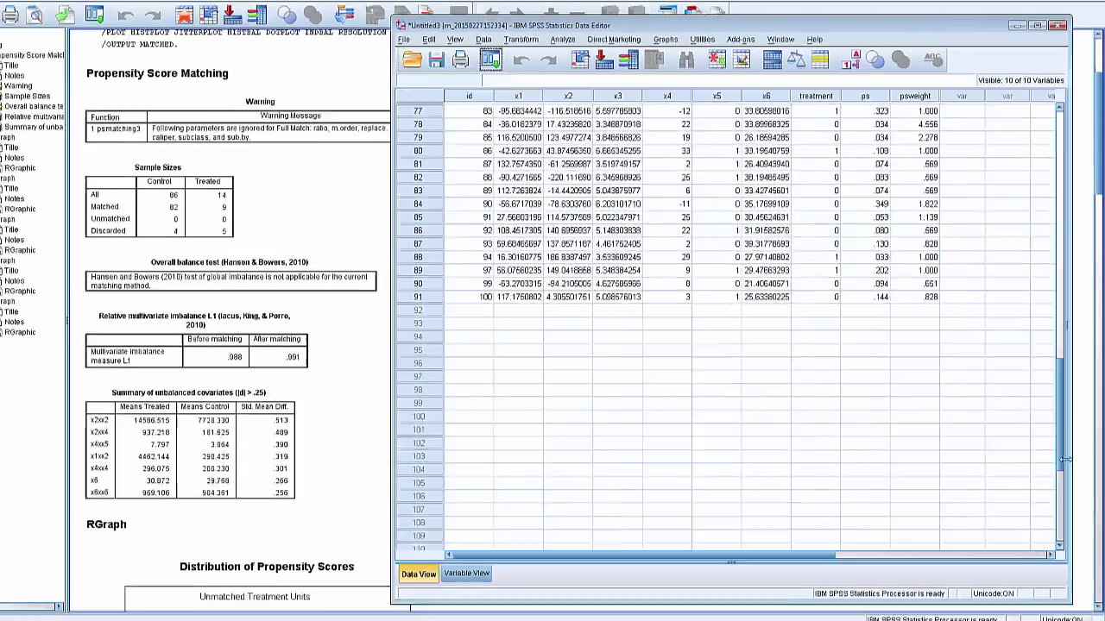
left_click(447, 338)
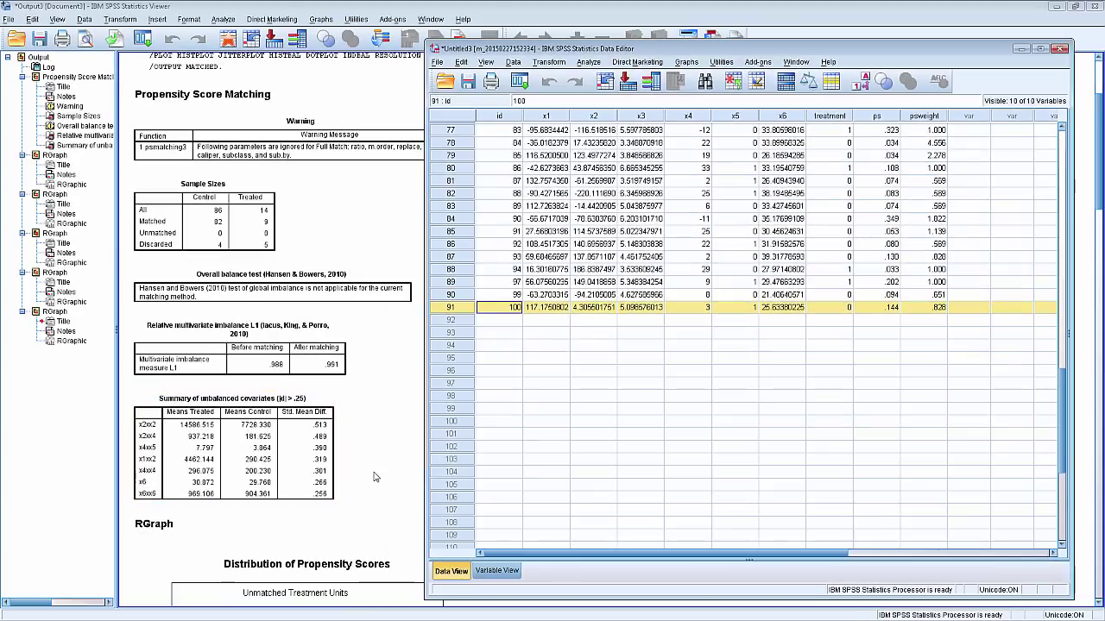
Step: Scroll through the full-matching output's propensity score histograms
left_click(377, 477)
scroll(434, 463, "down", 5)
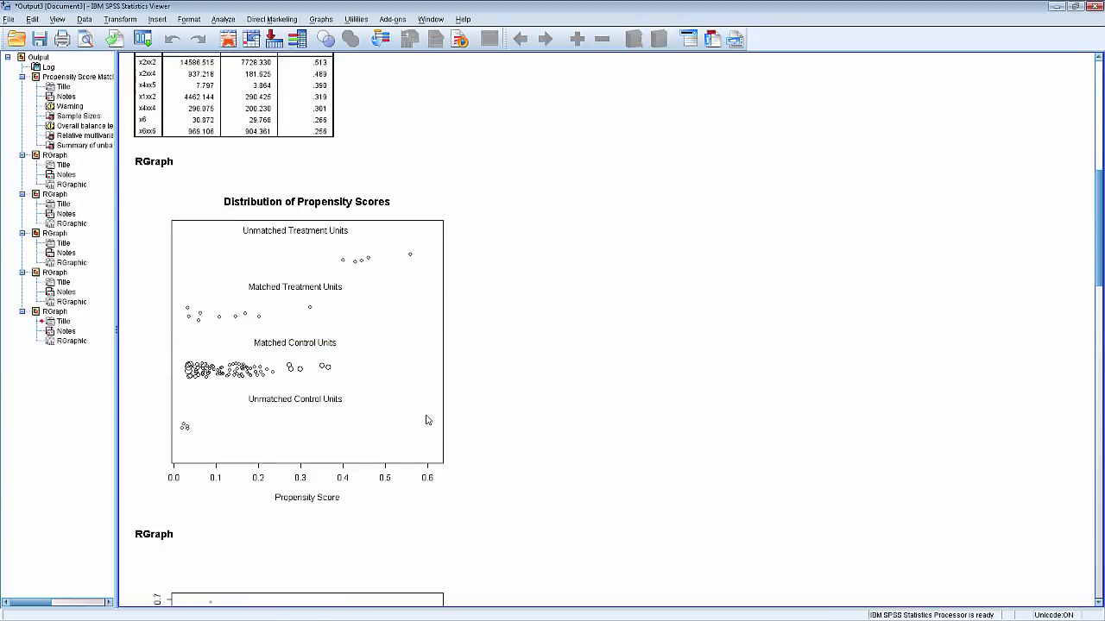
scroll(591, 377, "down", 15)
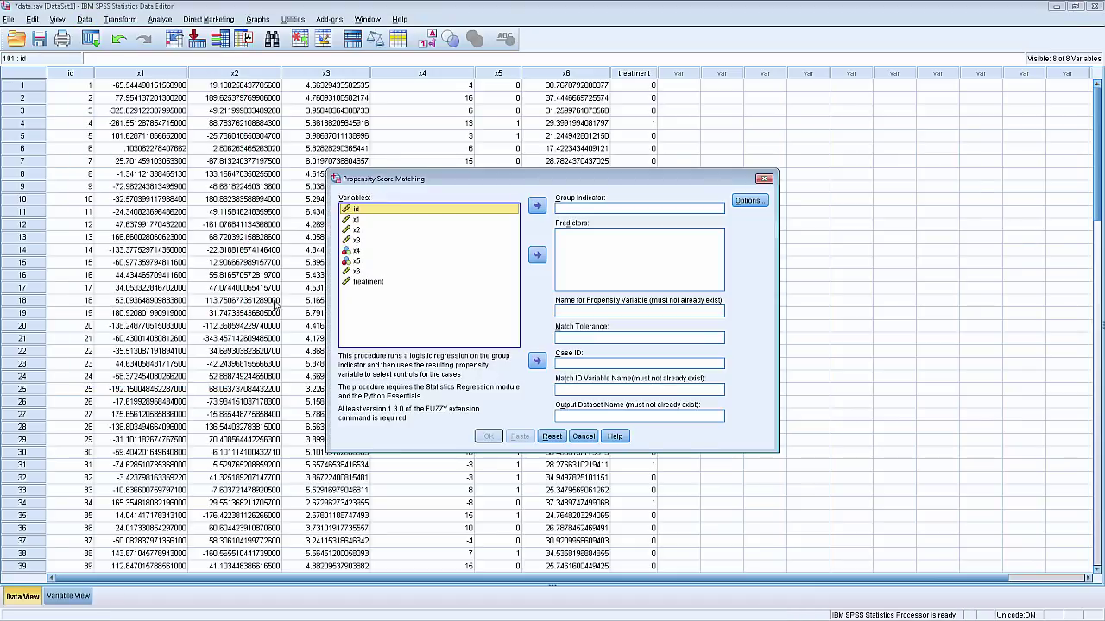
Step: Set id as case ID, x1–x6 as predictors and treatment as group indicator
left_click(537, 361)
left_click(362, 260)
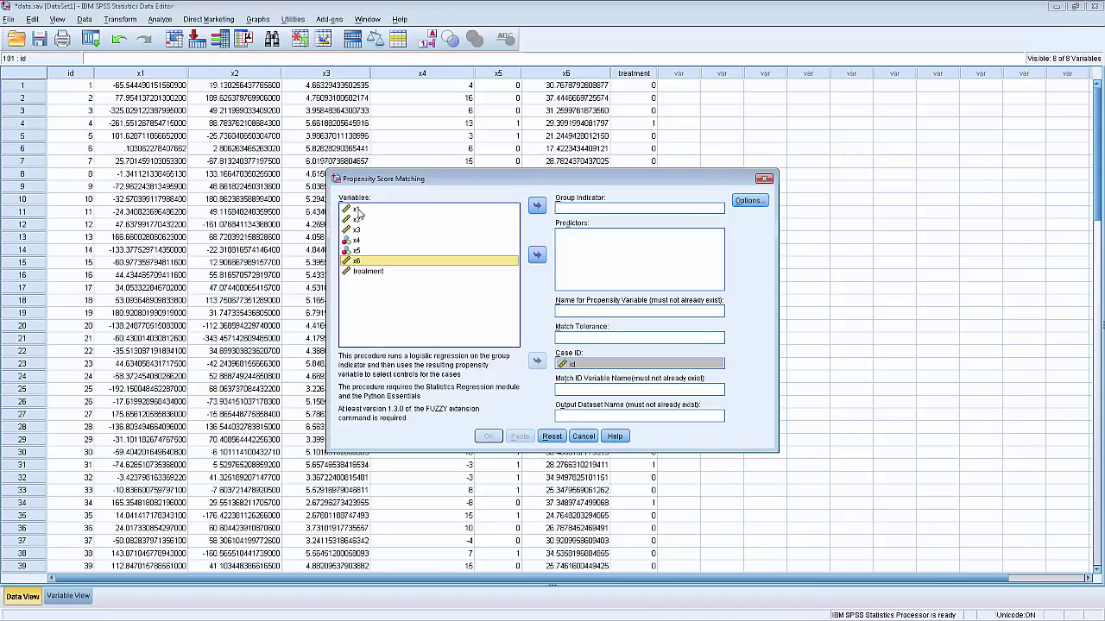
left_click(359, 212, "shift")
left_click(537, 255)
left_click(406, 212)
left_click(537, 206)
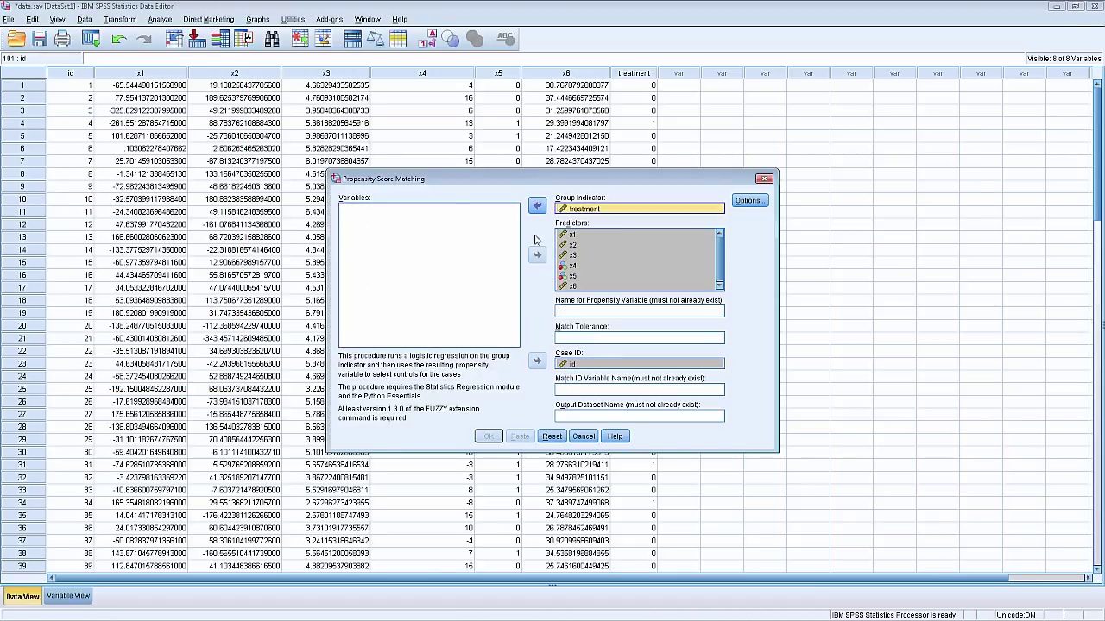
Step: Name the score variable PS, use tolerance 0.1, output dataset matchedData, and run fuzzy matching
left_click(563, 310)
type("PS")
left_click(604, 338)
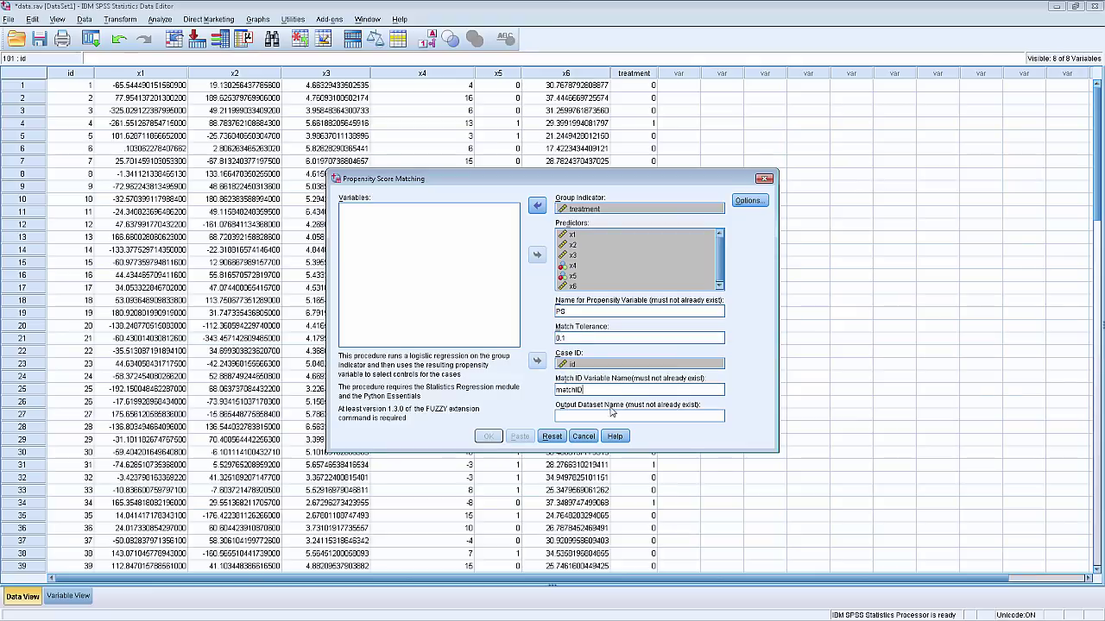
left_click(610, 415)
type("matchedData")
left_click(489, 435)
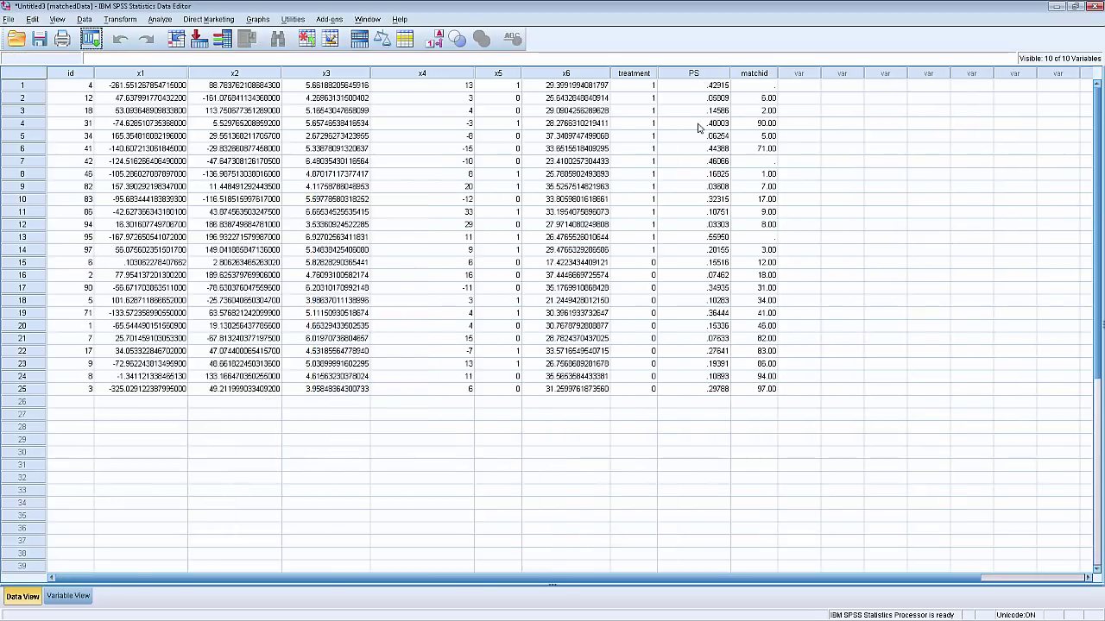
Step: Select the PS propensity score column in the matchedData dataset
left_click(695, 75)
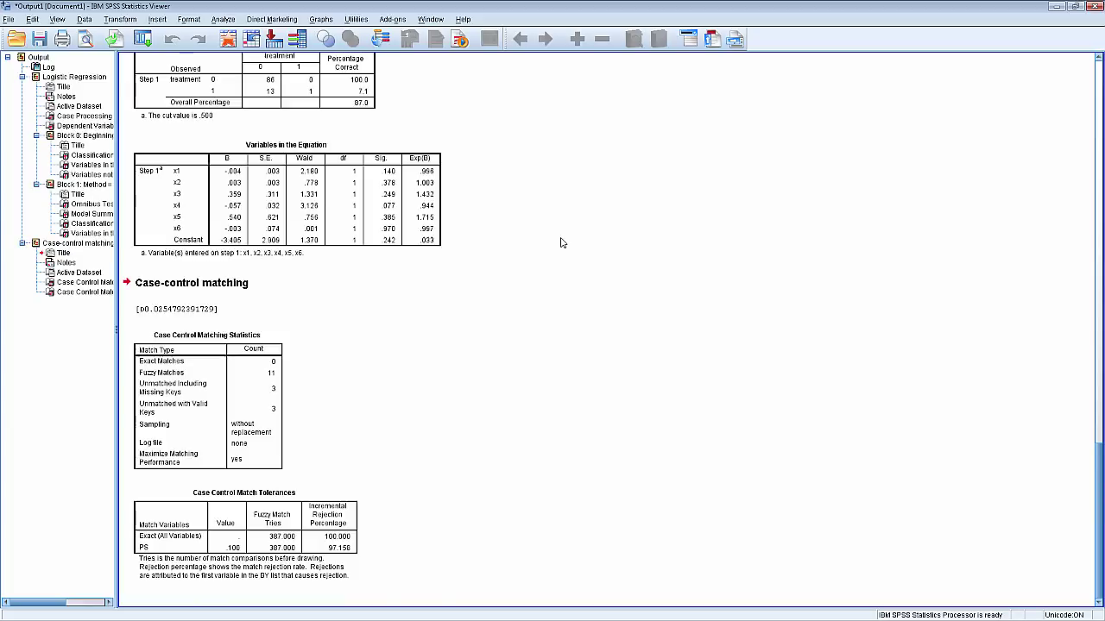